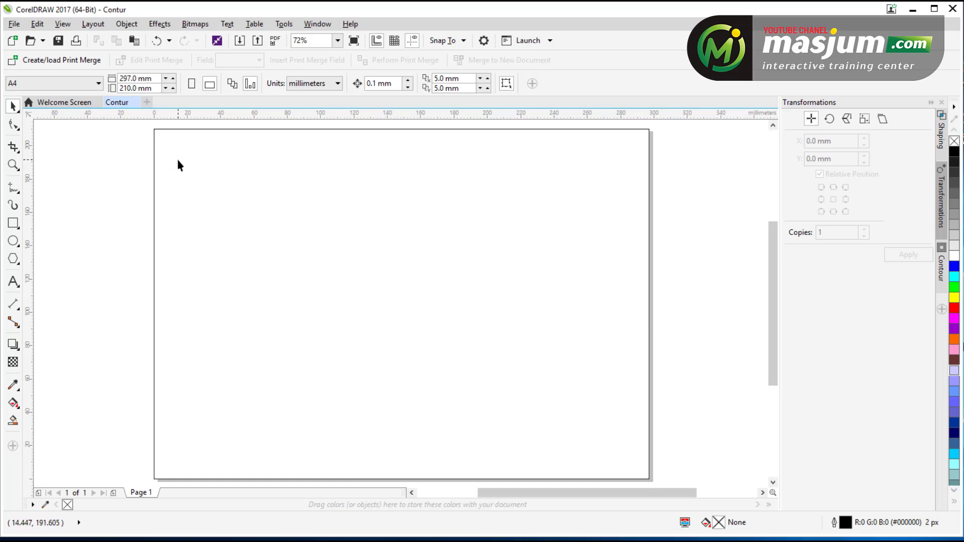
- Draw a rectangle in the upper-left area of the page and size it to 85 mm wide by 50 mm high
key("z")
left_click_drag(155, 149, 450, 330)
key("F6")
mouse_move(166, 168)
left_mouse_down()
mouse_move(492, 368)
mouse_move(493, 382)
left_mouse_up()
triple_click(120, 79)
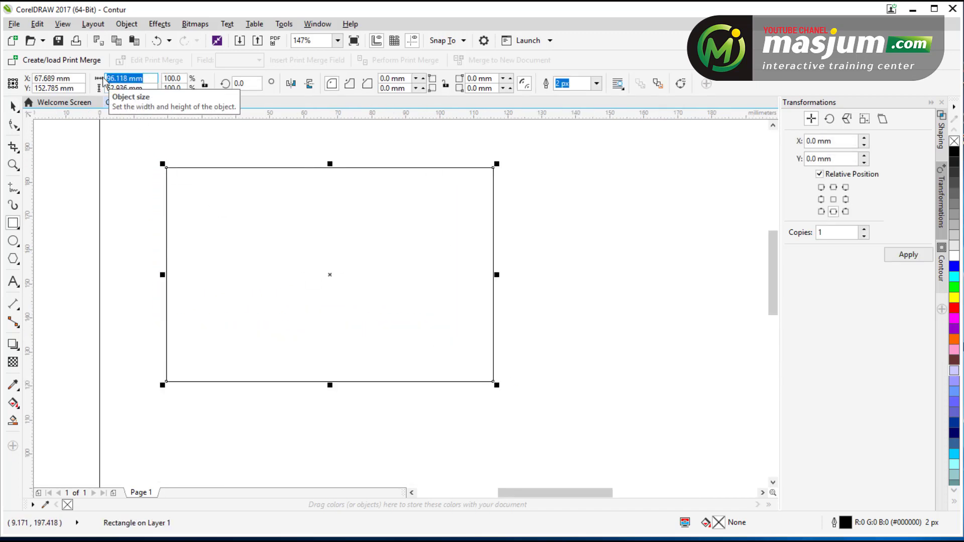
type("85")
key("Tab")
type("50")
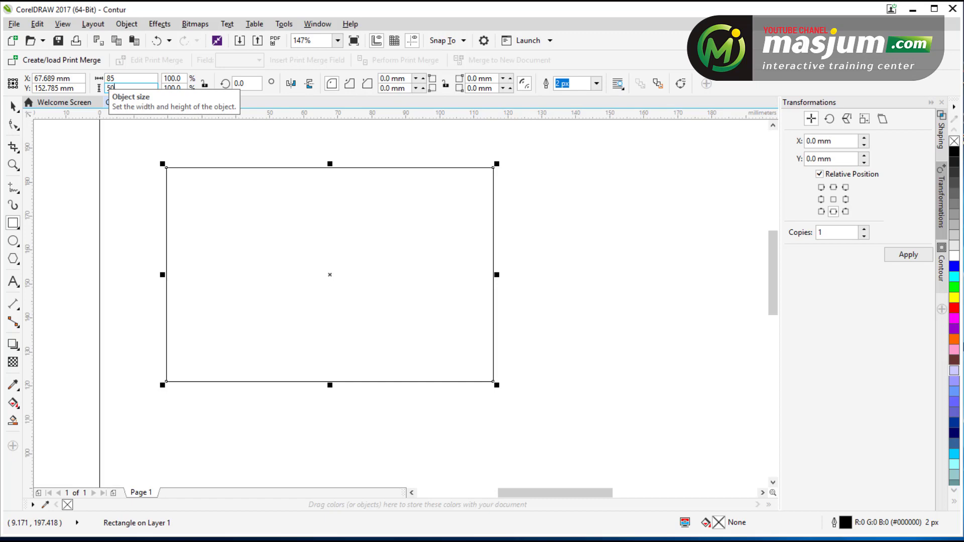
key("Return")
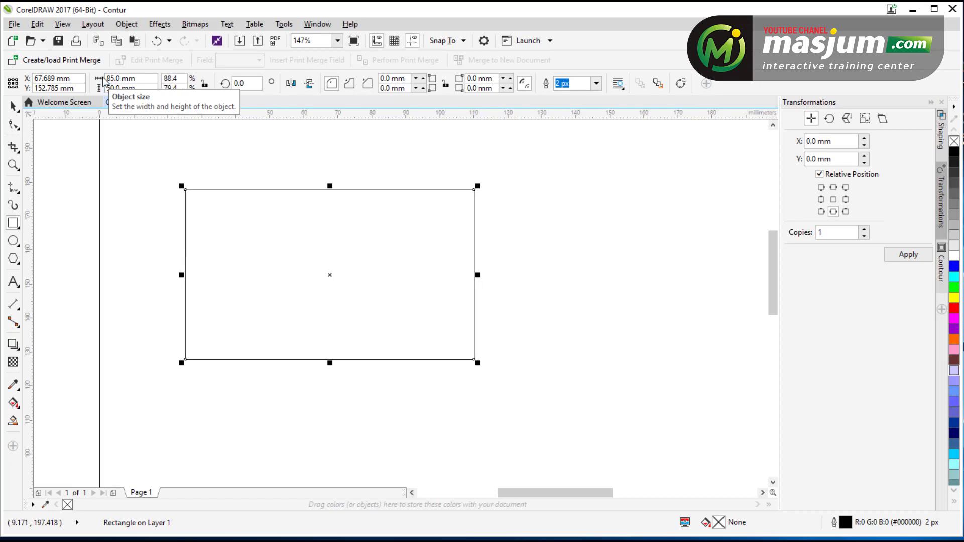
left_click(13, 106)
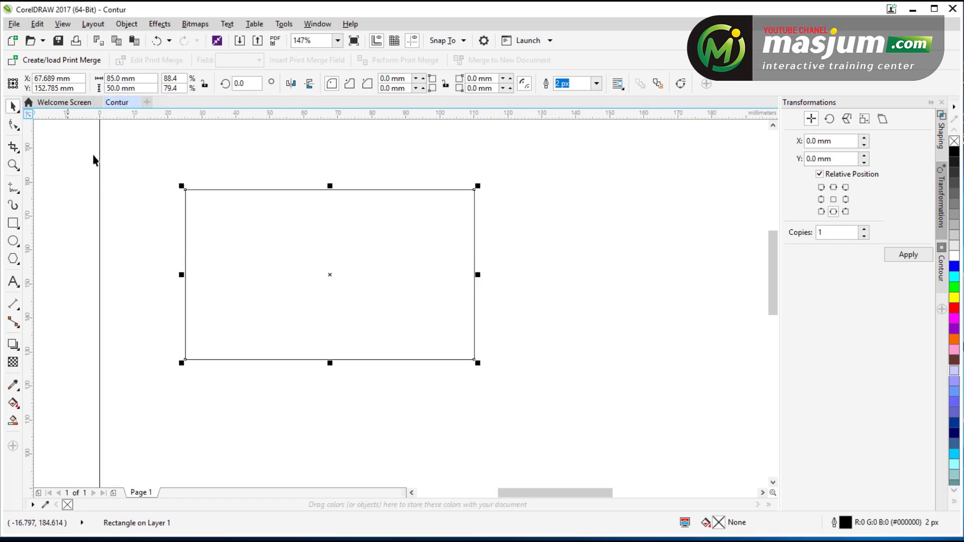
- Apply an inside contour to the rectangle with one step and a 5 mm offset
left_click(155, 181)
key("F2")
left_click_drag(153, 172, 534, 402)
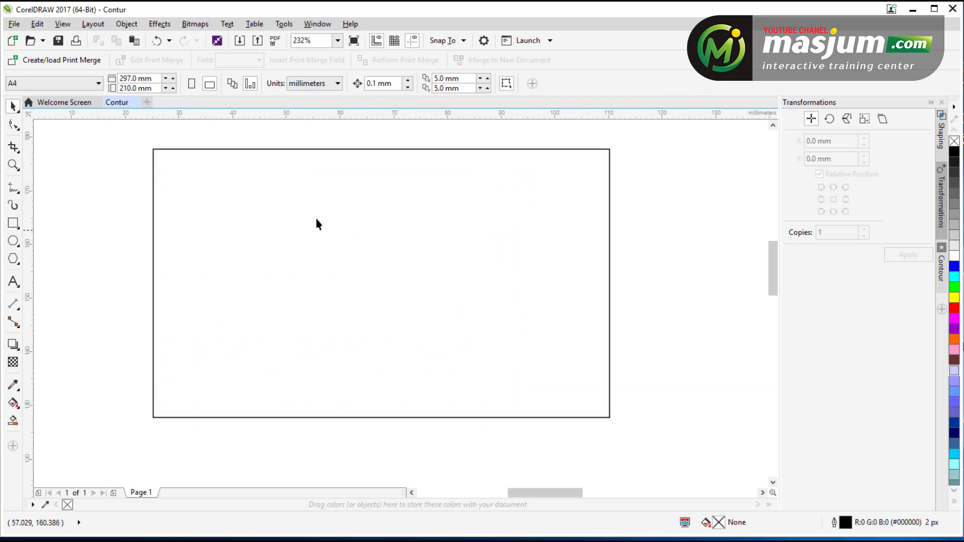
left_click(317, 224)
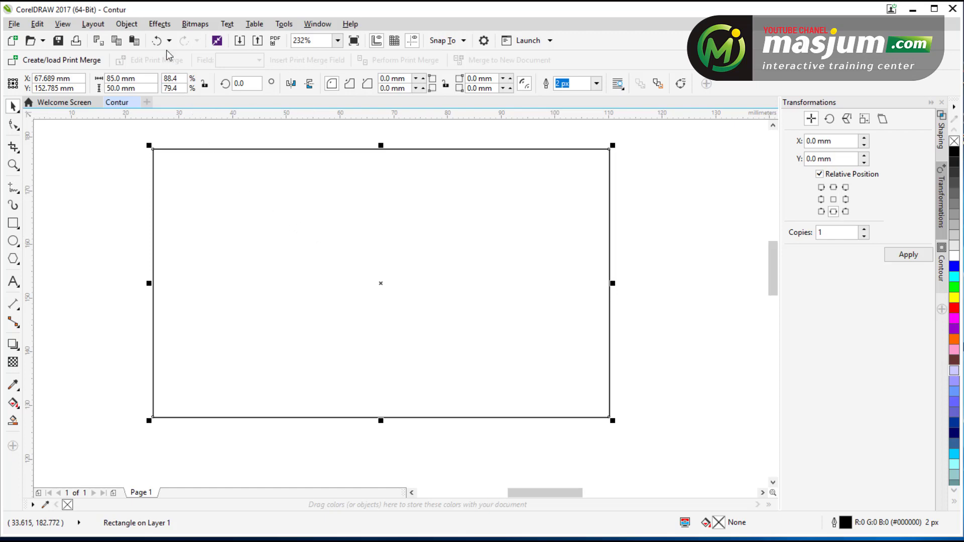
left_click(159, 24)
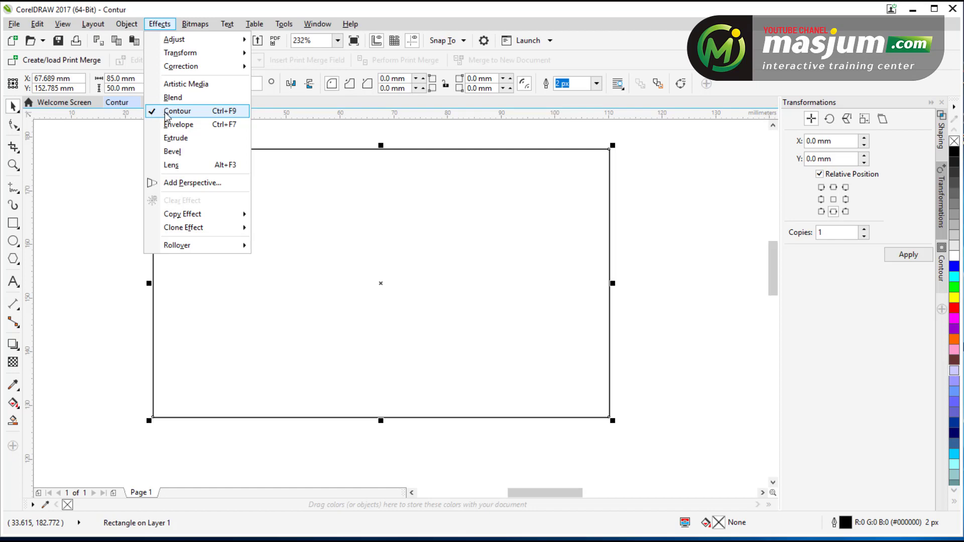
left_click(944, 274)
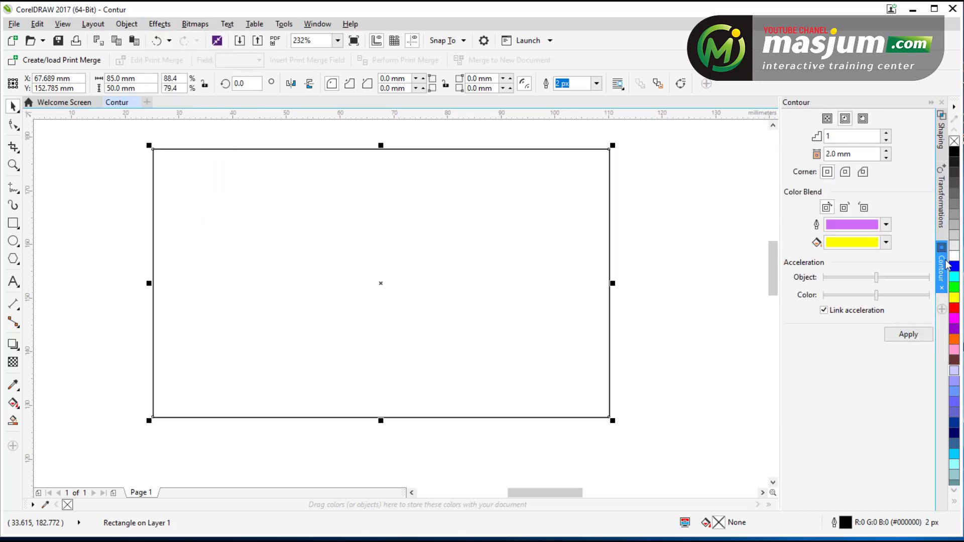
left_click(833, 135)
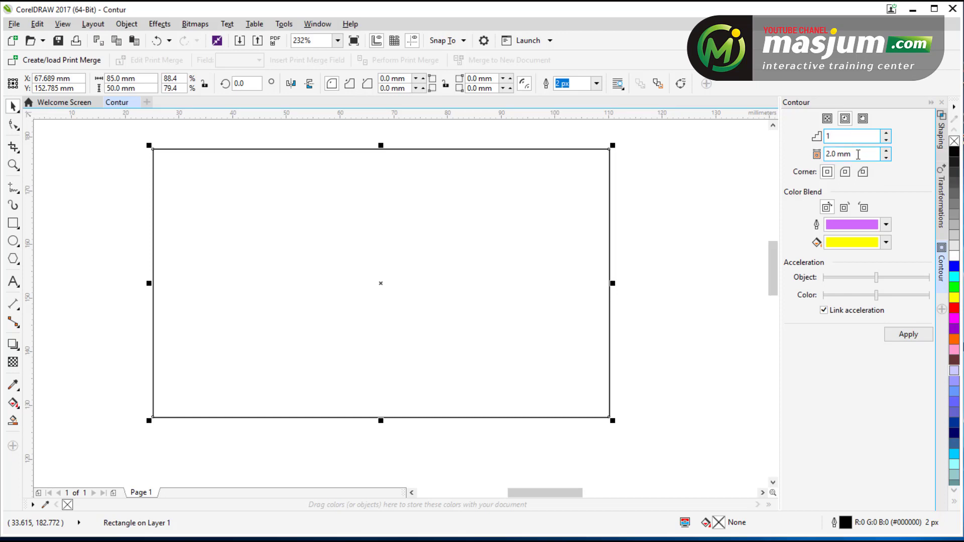
key("Tab")
left_click(844, 172)
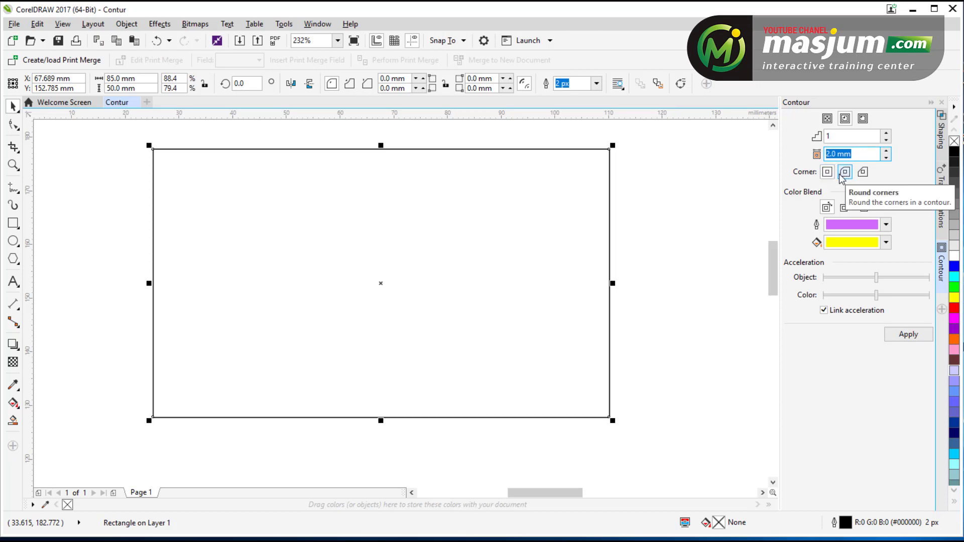
type("5")
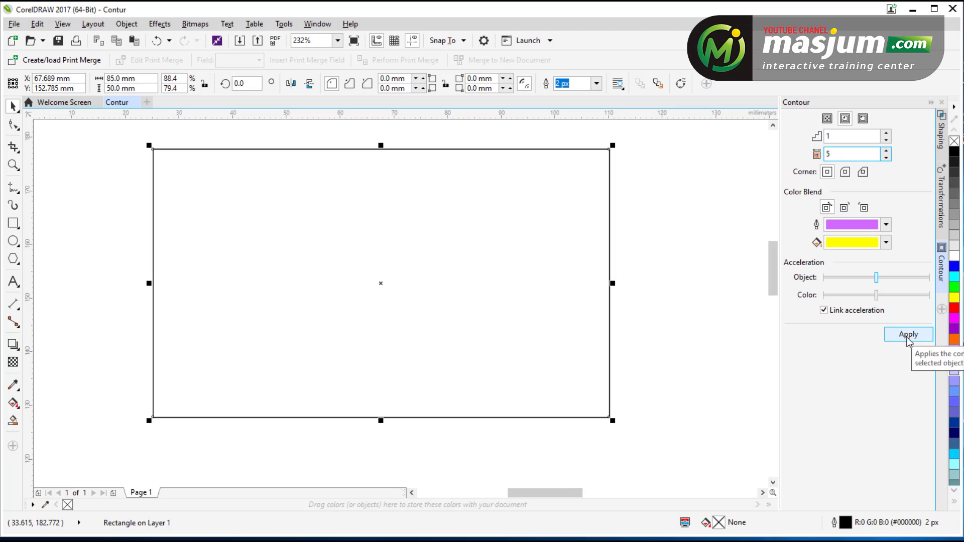
left_click(909, 342)
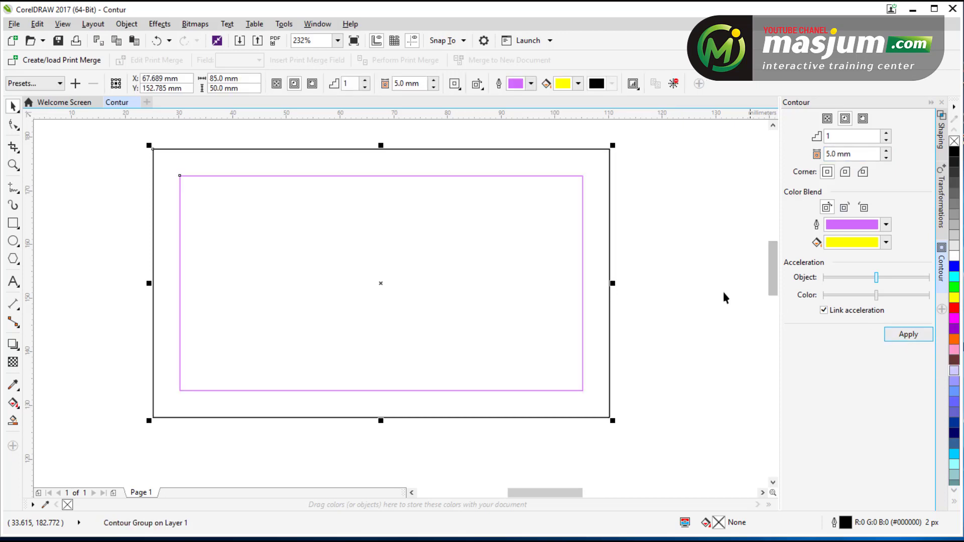
left_click(689, 218)
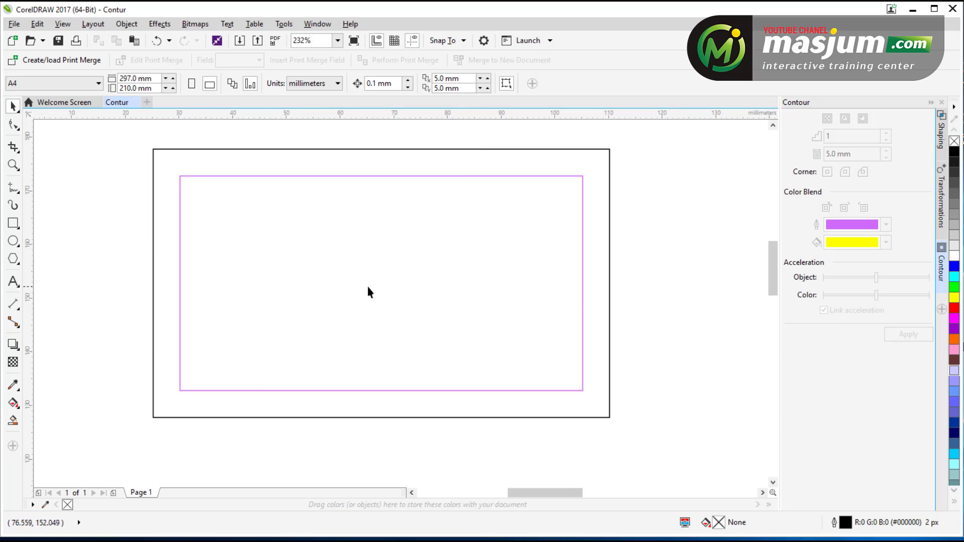
- Draw a circle about 76 mm in diameter beside the rectangle, shifting it slightly up after drawing
key("z")
left_click_drag(116, 136, 663, 430)
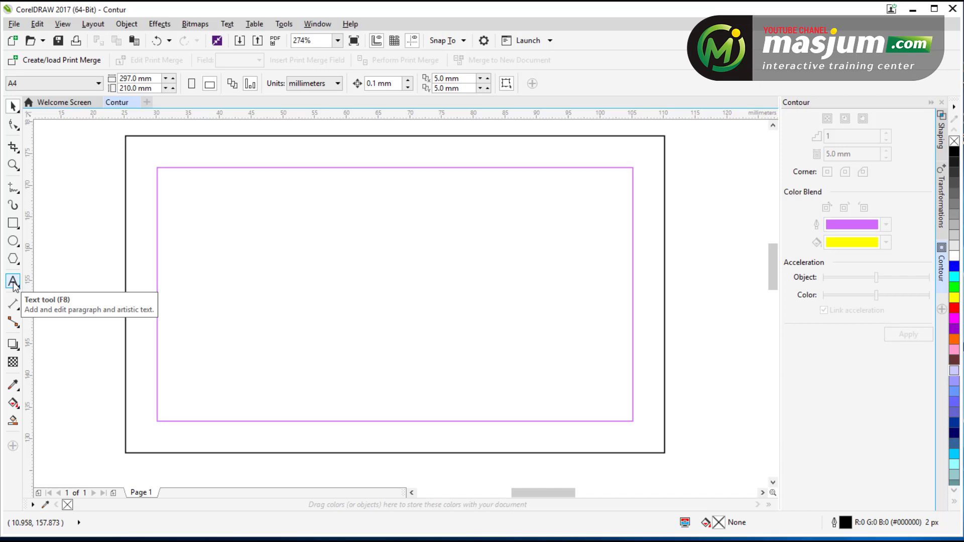
scroll(383, 296, "down", 1)
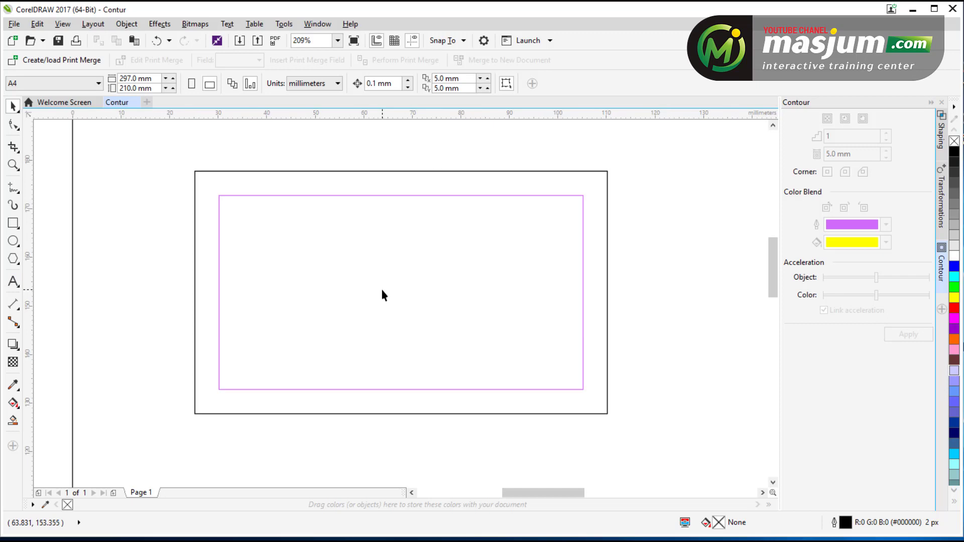
key("shift+F4")
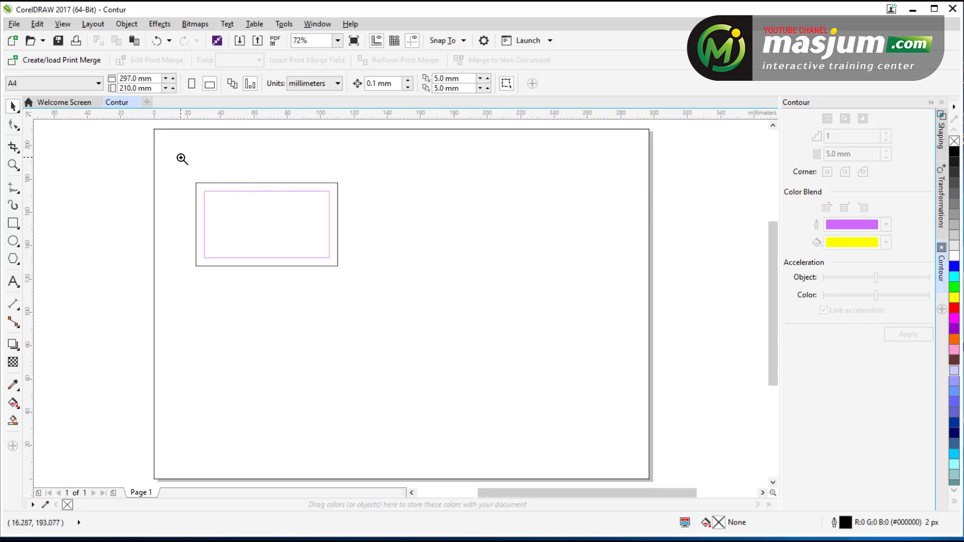
left_click_drag(182, 159, 557, 312)
left_click(13, 241)
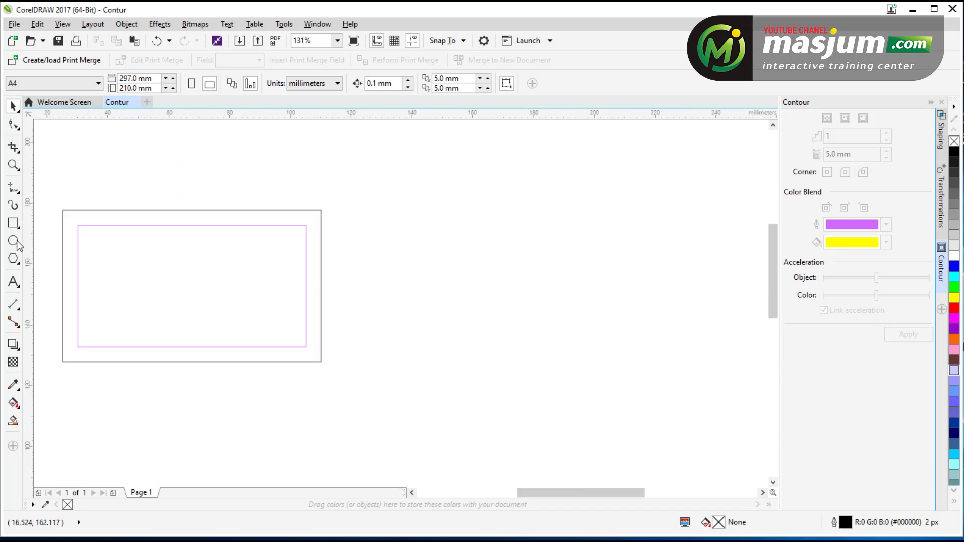
mouse_move(412, 207)
left_mouse_down()
mouse_move(579, 333)
mouse_move(642, 396)
left_mouse_up()
key("space")
left_click_drag(520, 300, 497, 276)
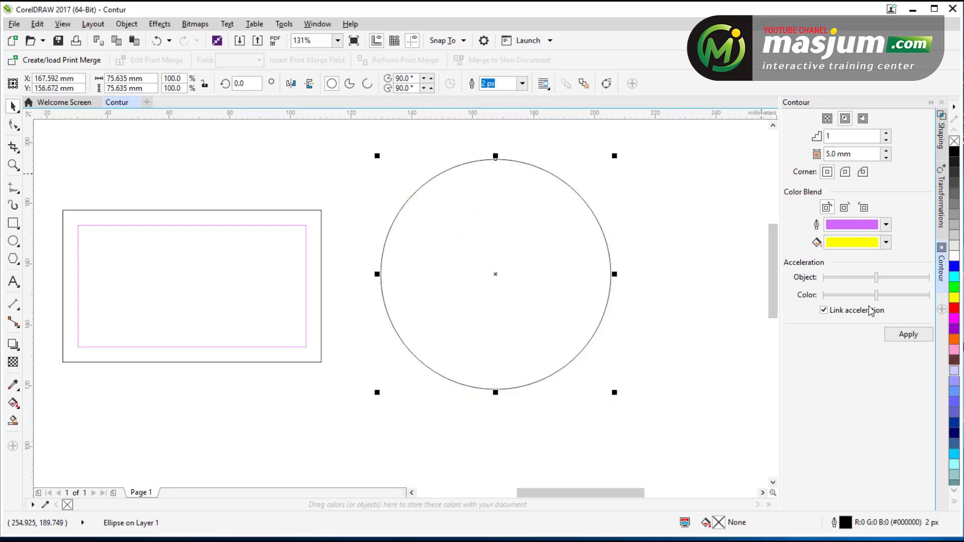
- Apply a one-step inside contour with a 5 mm offset to the circle
left_click(908, 334)
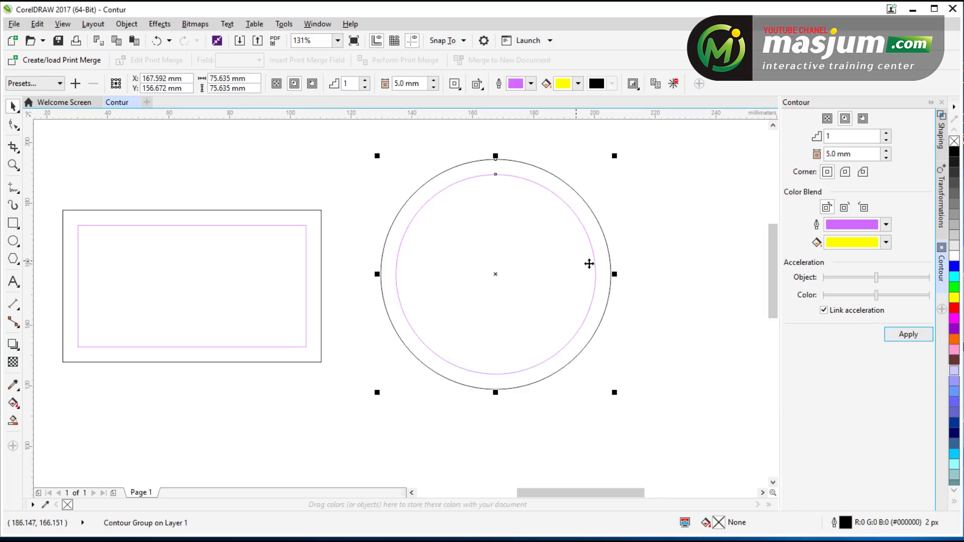
left_click(562, 261)
scroll(618, 339, "up", 2)
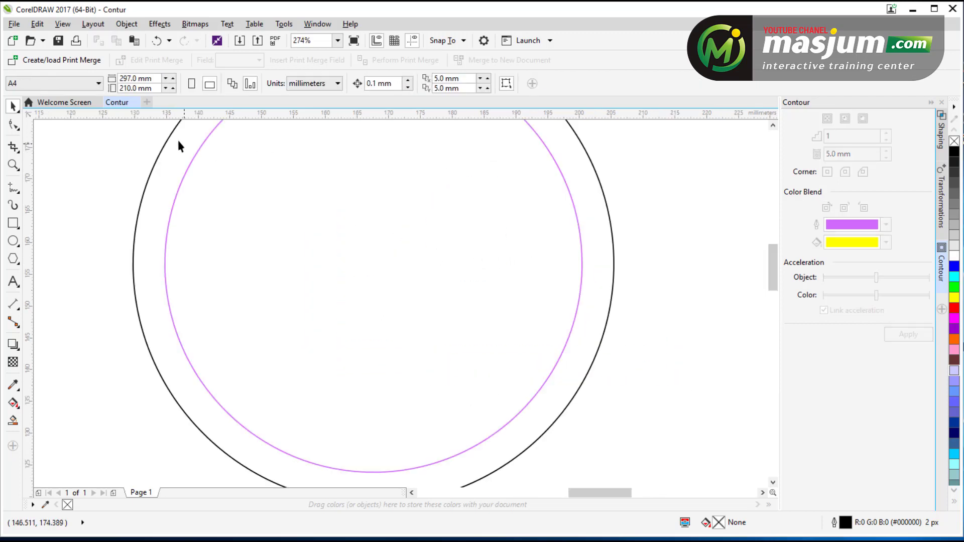
scroll(446, 293, "down", 2)
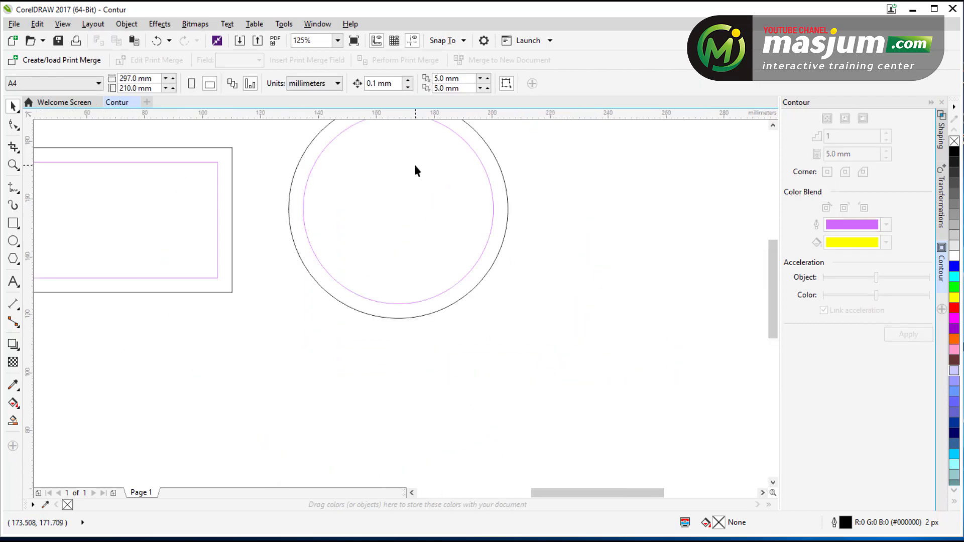
key("z")
scroll(408, 149, "down", 2)
left_click_drag(361, 138, 530, 310)
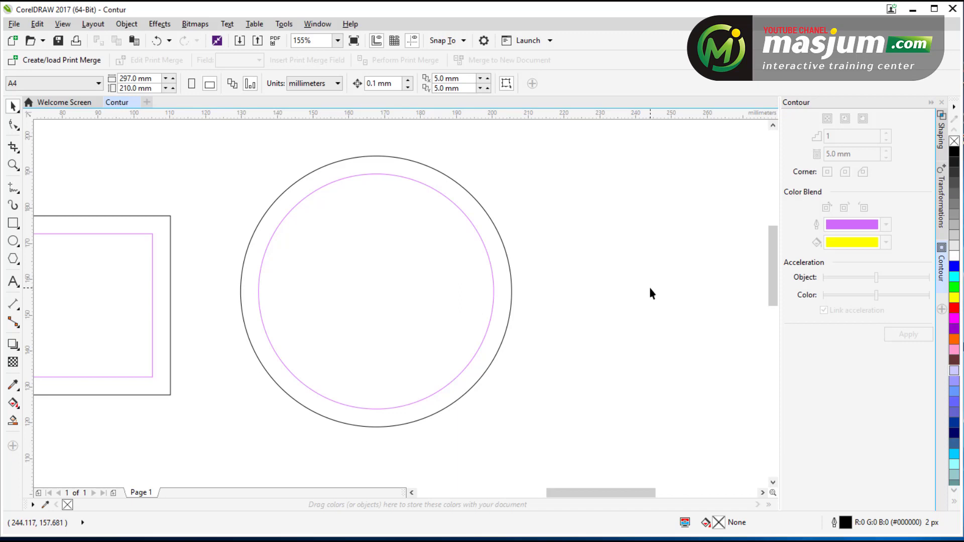
- Draw a hexagon about 76 mm wide by 88 mm high and move it to the lower right of the circle
scroll(649, 291, "down", 2)
key("z")
left_click_drag(206, 196, 686, 465)
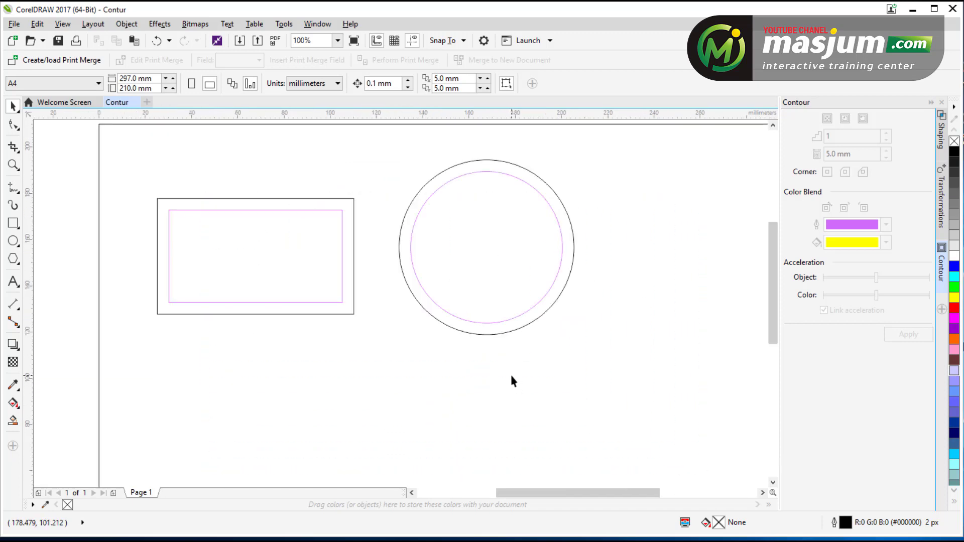
left_click(12, 259)
left_click_drag(355, 355, 547, 483)
key("space")
mouse_move(462, 443)
left_mouse_down()
mouse_move(546, 442)
mouse_move(653, 370)
left_mouse_up()
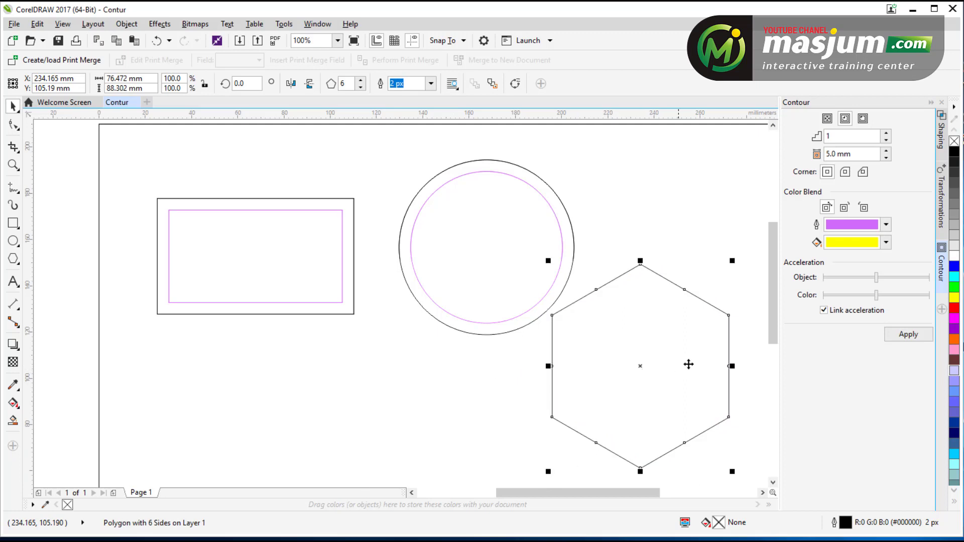
- Place a copy of the hexagon below the rectangle and circle and change the copy to five sides
left_click_drag(643, 372, 382, 426)
left_click(361, 88)
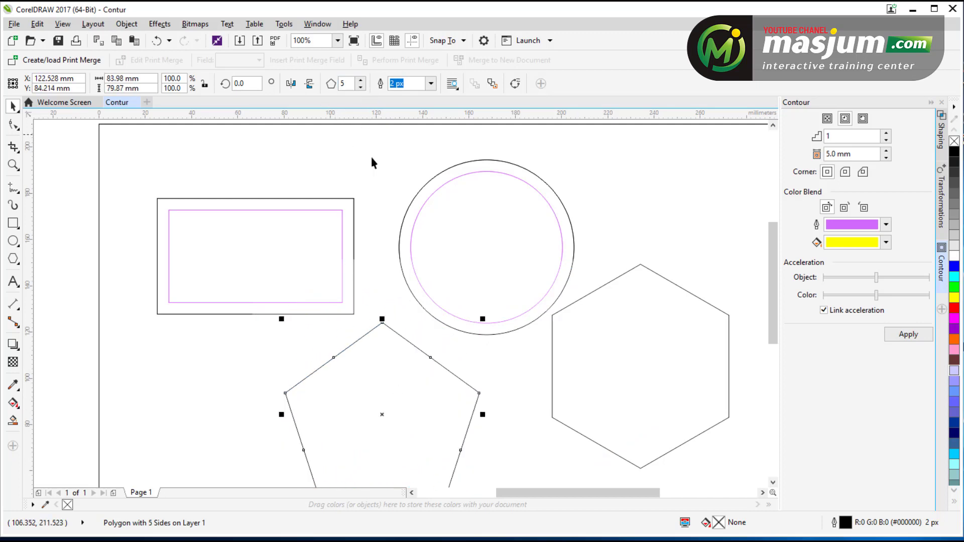
left_click(490, 369)
key("F3")
key("F2")
left_click_drag(296, 248, 702, 464)
- Apply the one-step 5 mm inside contour to the hexagon and to the pentagon
left_click(498, 248)
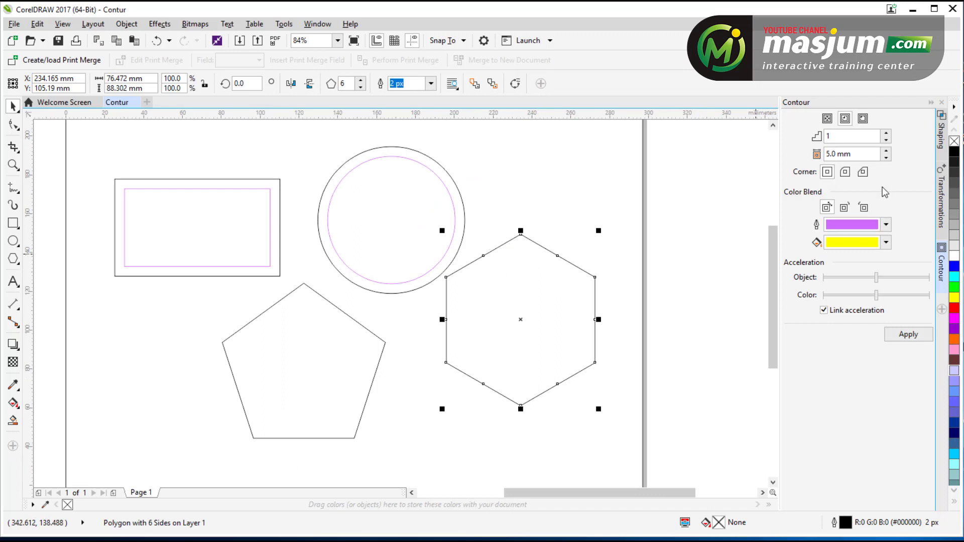
left_click(908, 334)
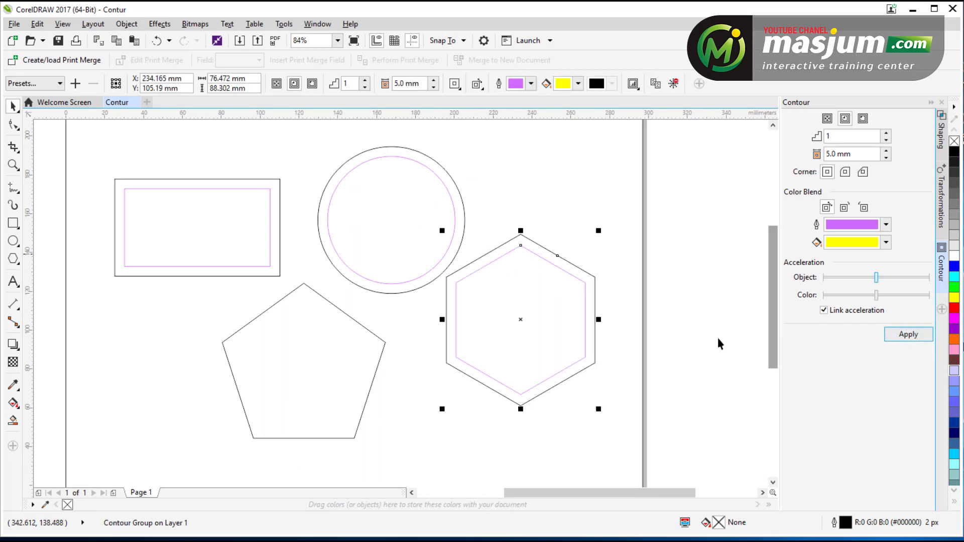
left_click(327, 362)
left_click(907, 335)
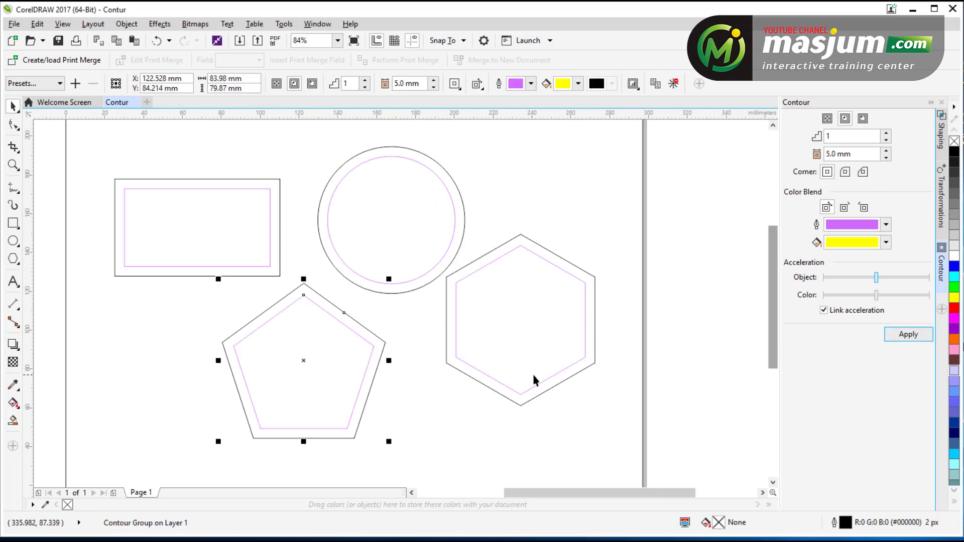
left_click(568, 221)
key("F2")
left_click_drag(97, 166, 645, 452)
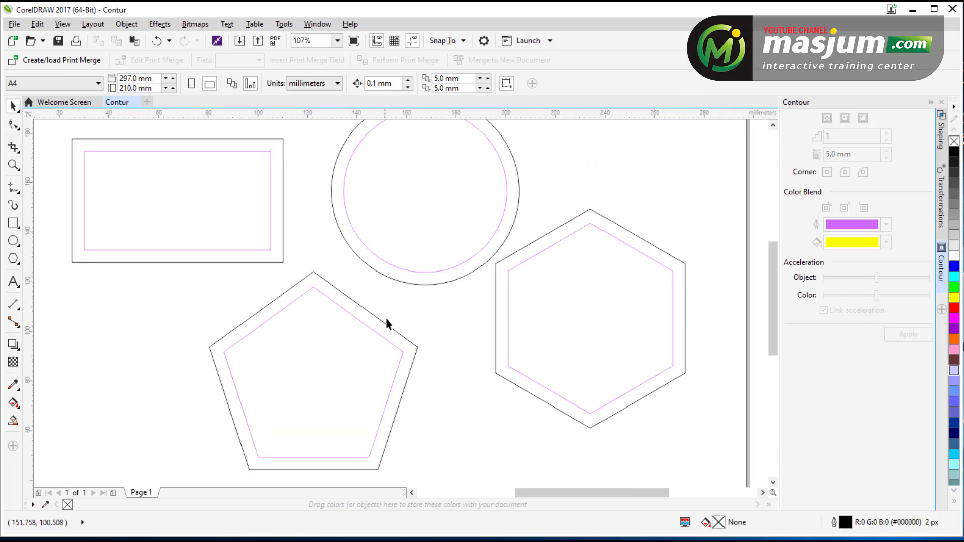
key("F2")
left_click_drag(226, 252, 702, 420)
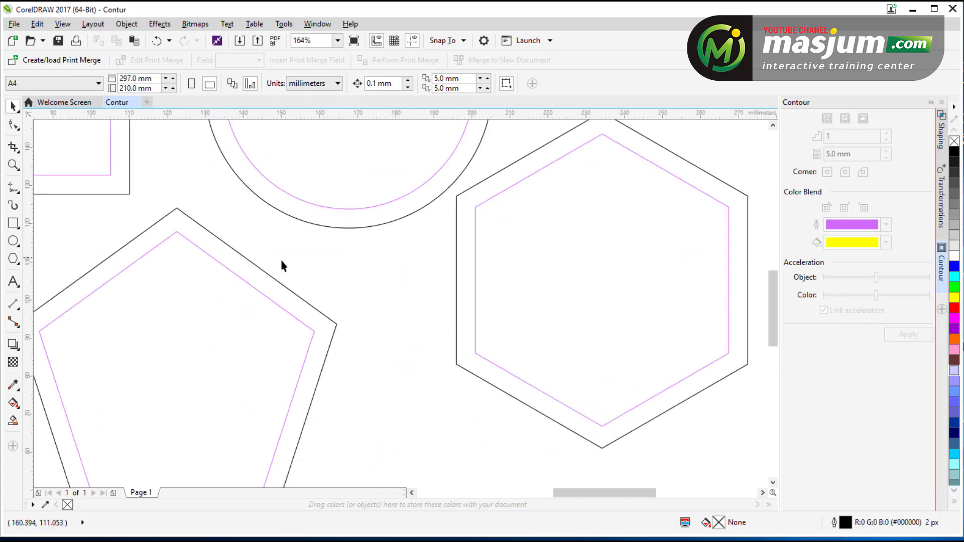
key("shift+F4")
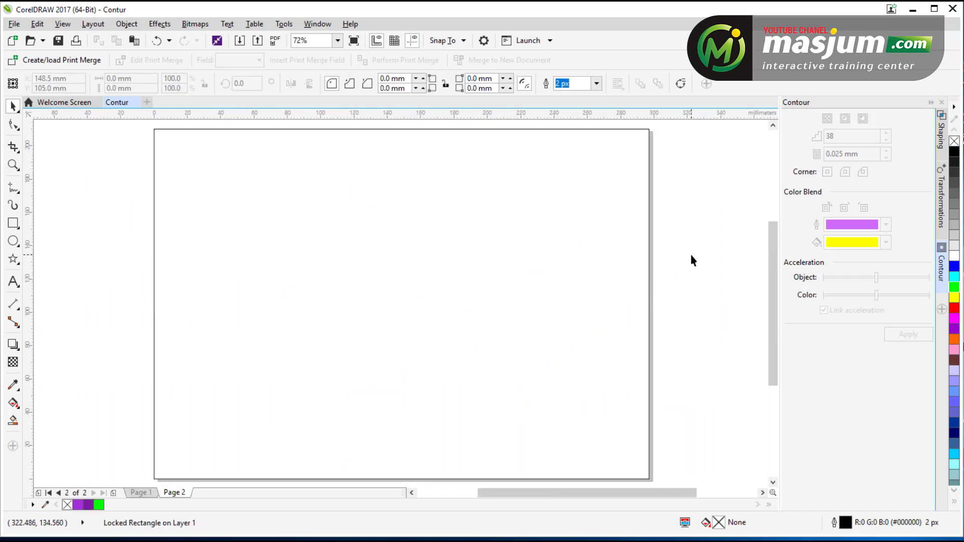
- Review the contoured shapes on Page 1 and return to the empty Page 2
left_click(691, 255)
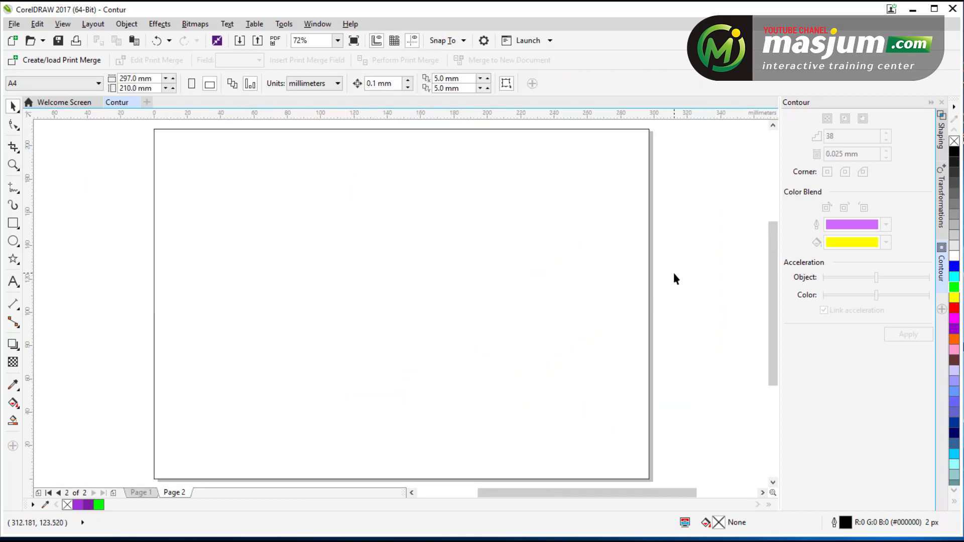
left_click(139, 490)
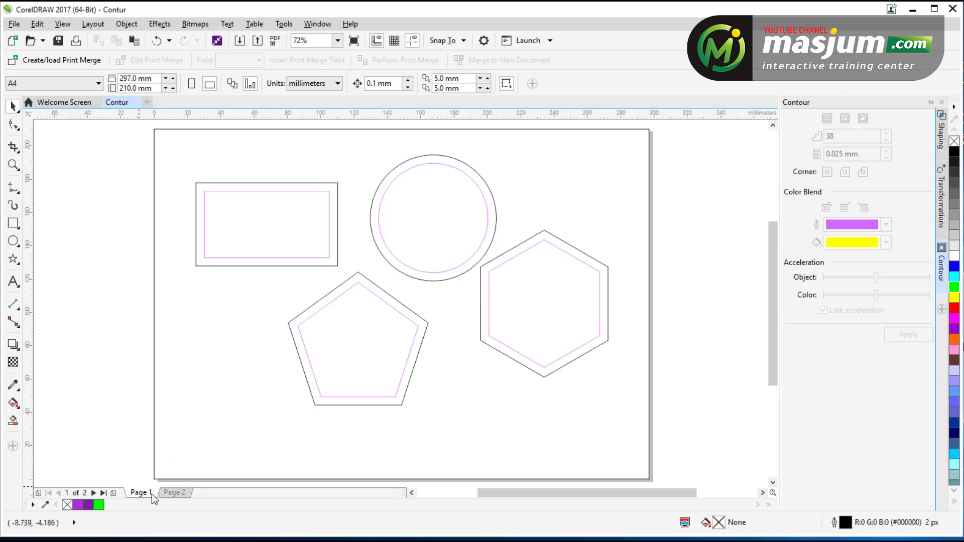
left_click(173, 493)
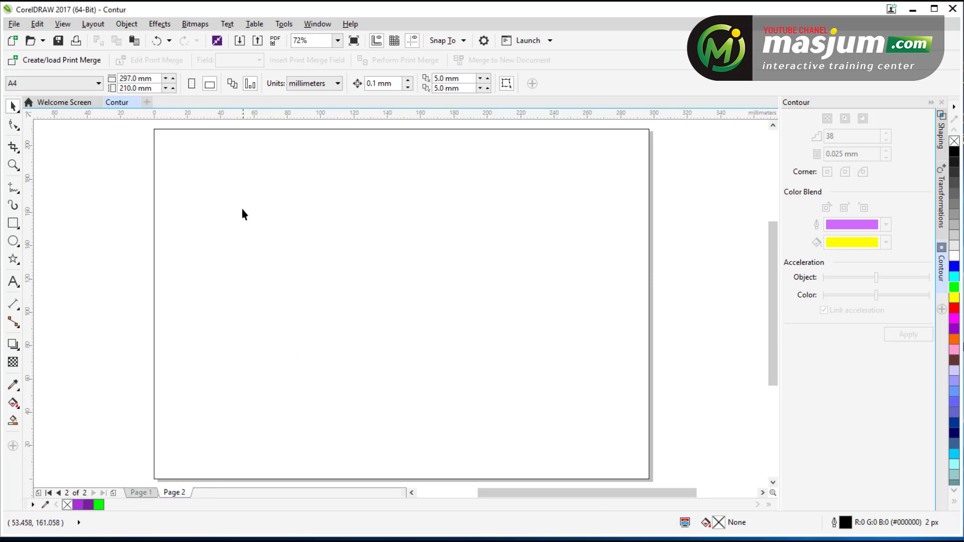
key("z")
left_click_drag(167, 162, 487, 349)
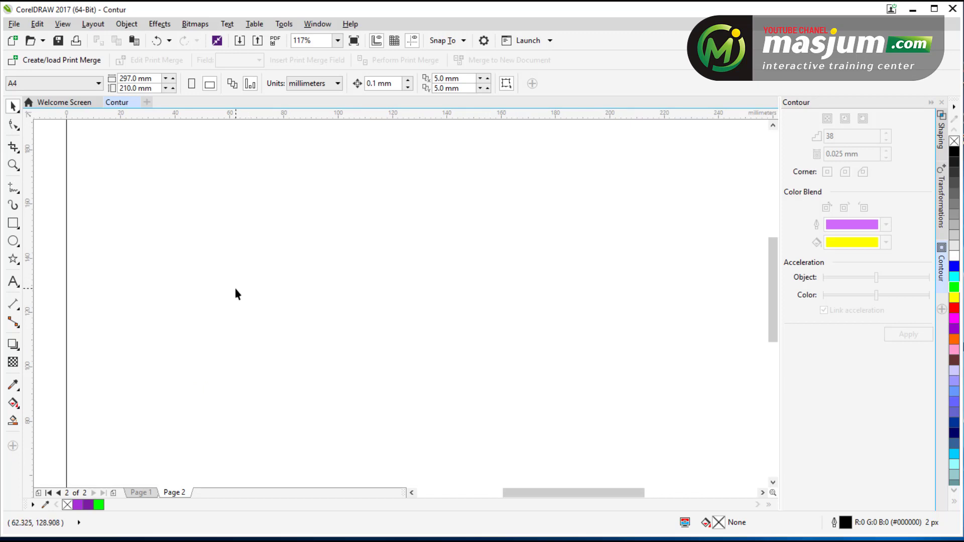
- Draw a five-pointed star about 117 mm wide by 111 mm high on Page 2
left_click(13, 259)
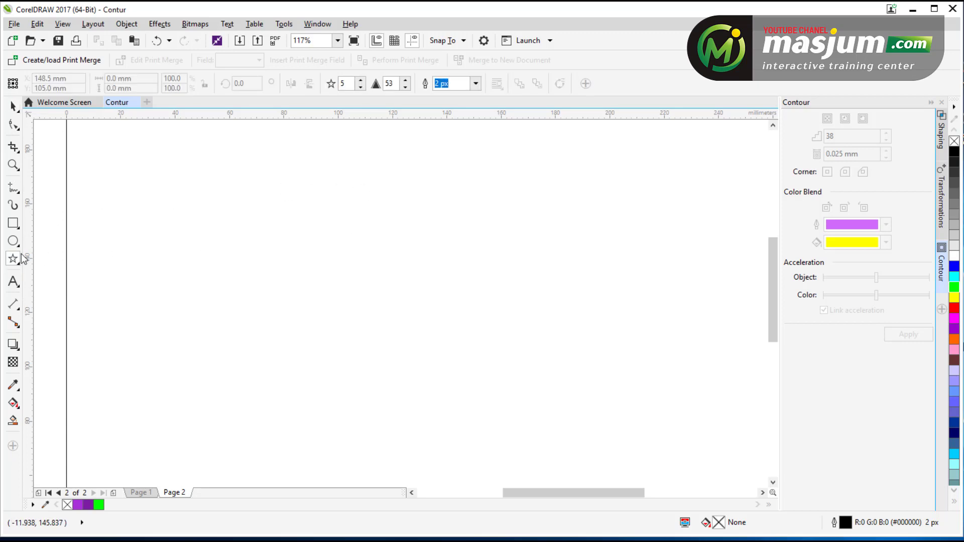
left_click_drag(243, 156, 574, 454)
key("space")
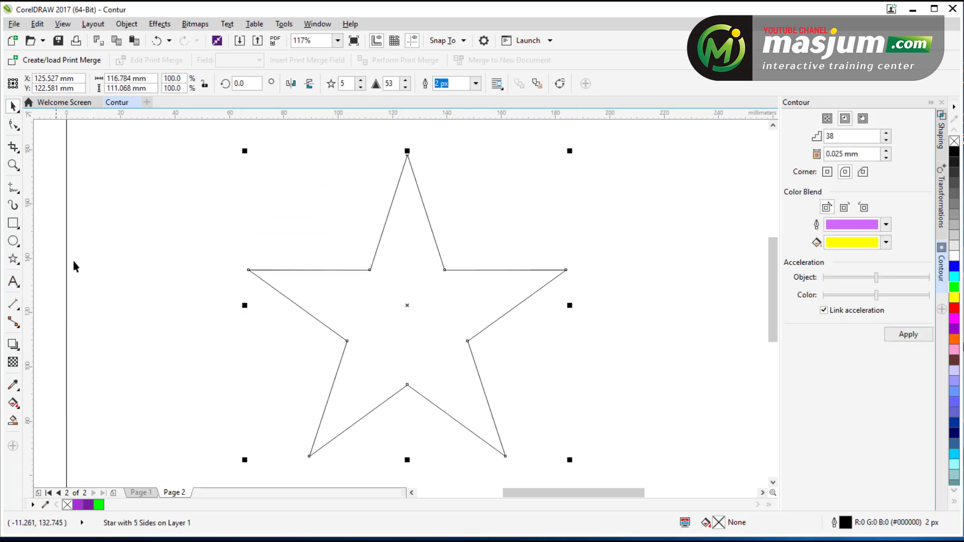
- Apply an inside contour with 40 steps and a 0.025 mm offset to the star
left_click(420, 274)
left_click(417, 270)
left_click(866, 154)
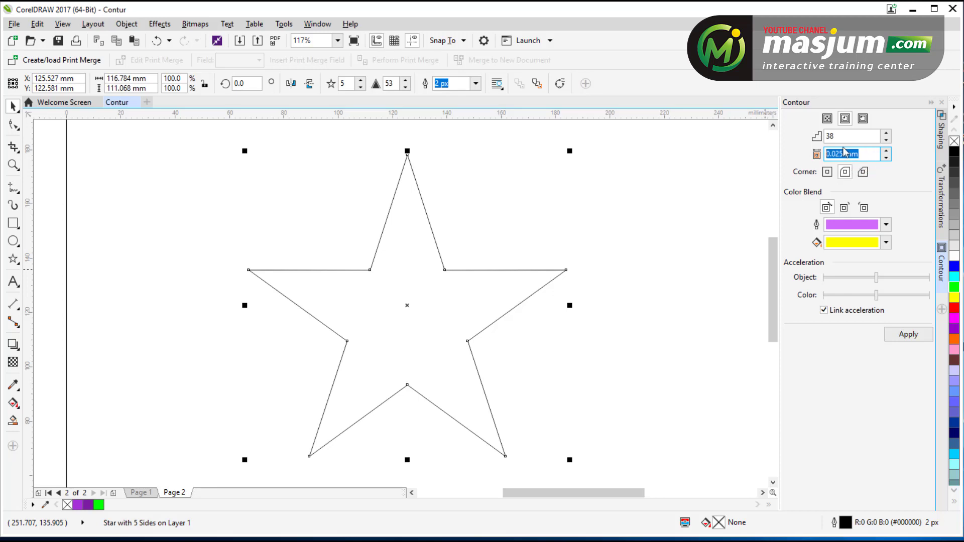
key("shift+Tab")
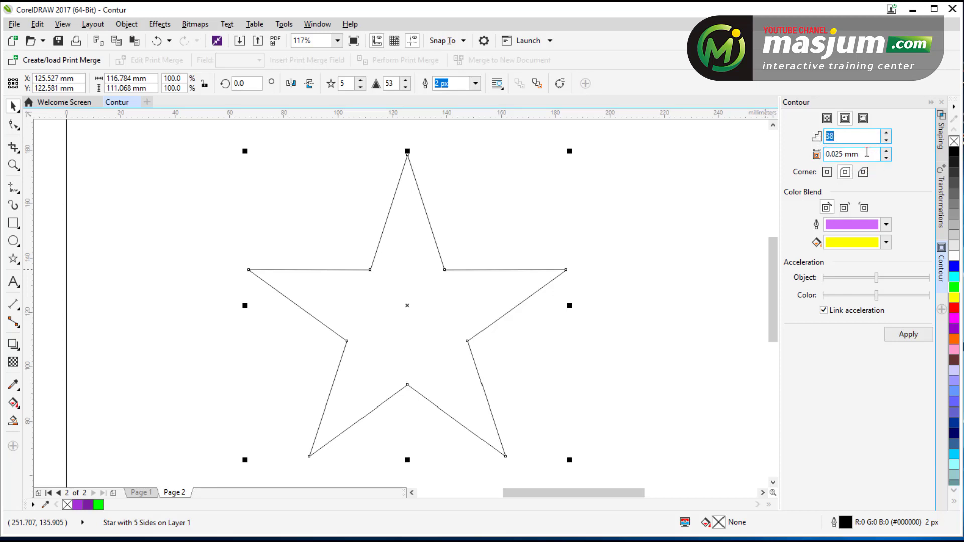
type("40")
left_click(907, 335)
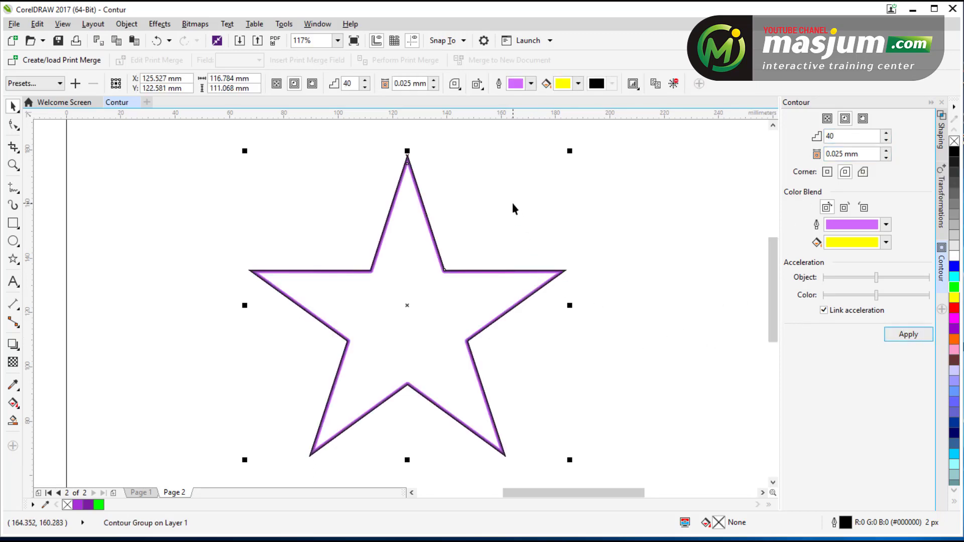
- Set the contour's end outline colour on the star to green #538A46
left_click(392, 180)
key("z")
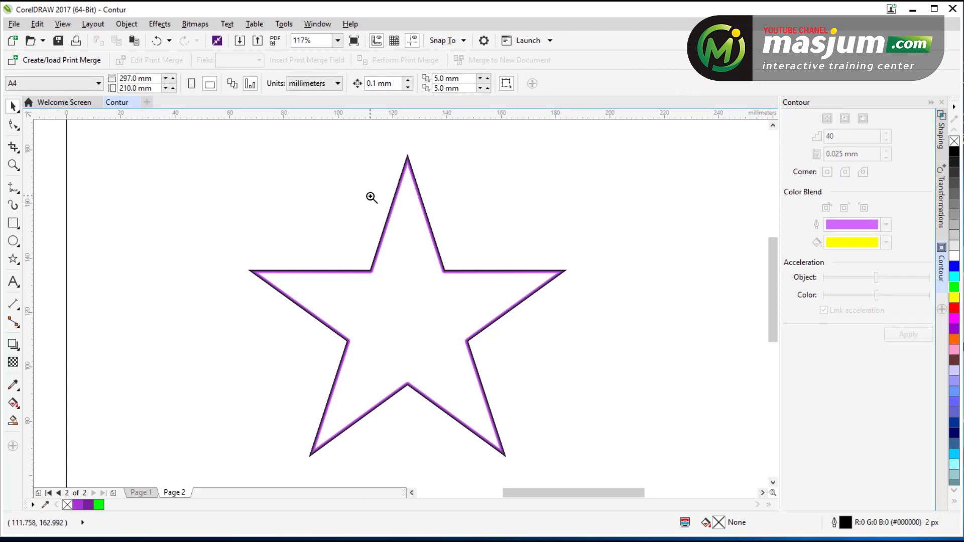
left_click_drag(372, 197, 495, 284)
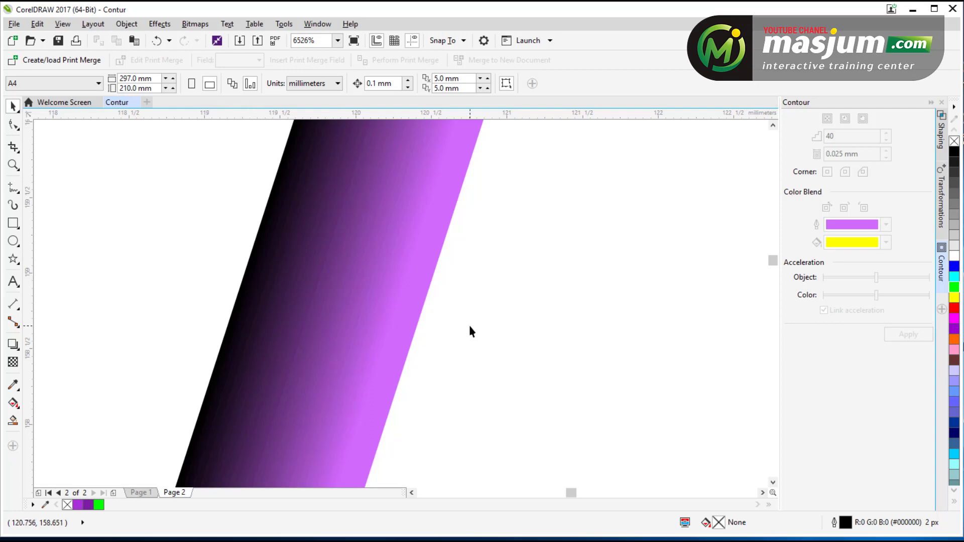
key("shift+F4")
left_click_drag(297, 181, 435, 254)
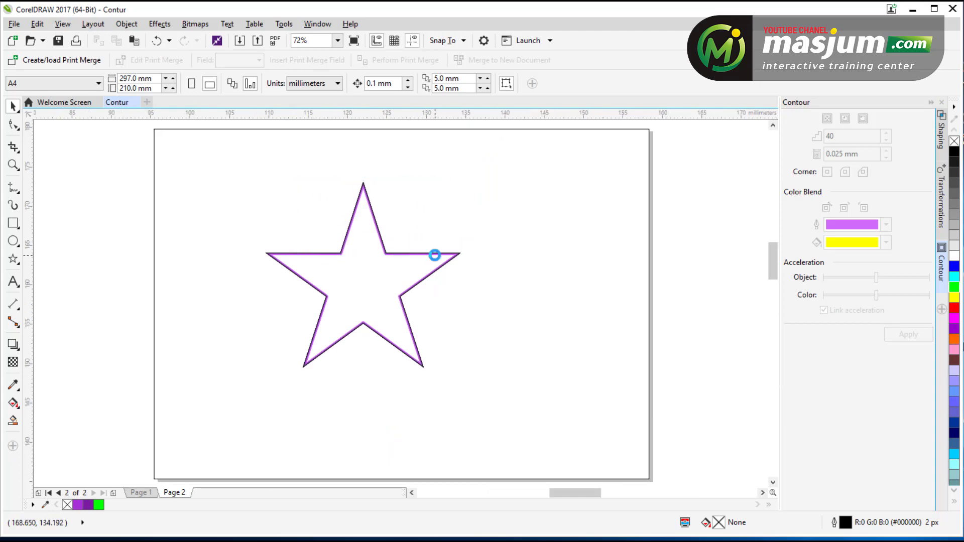
left_click_drag(323, 180, 466, 282)
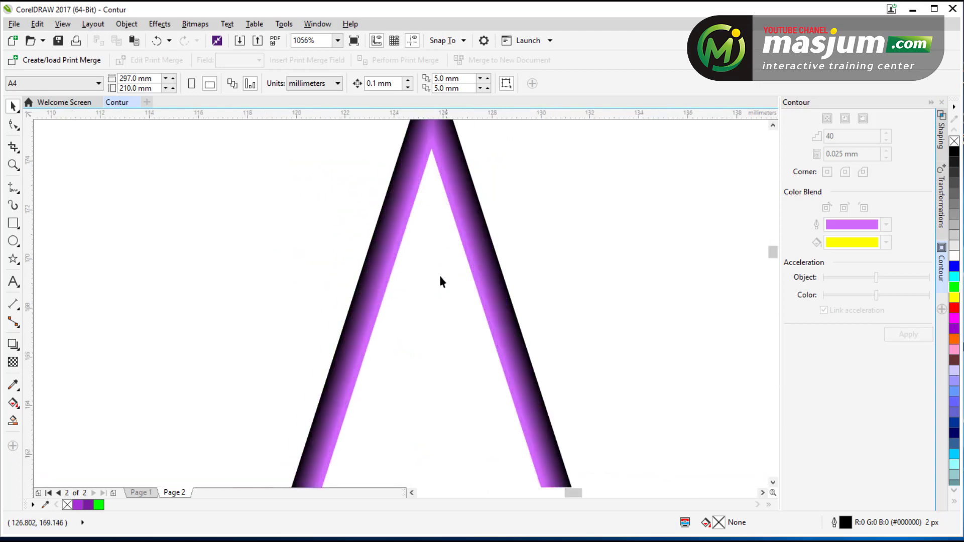
left_click(400, 244)
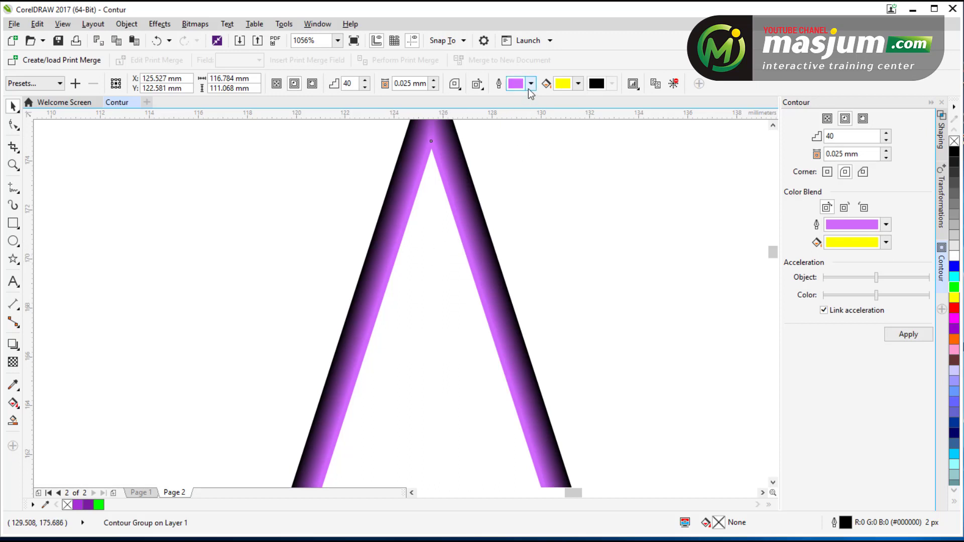
left_click(530, 85)
left_click(549, 177)
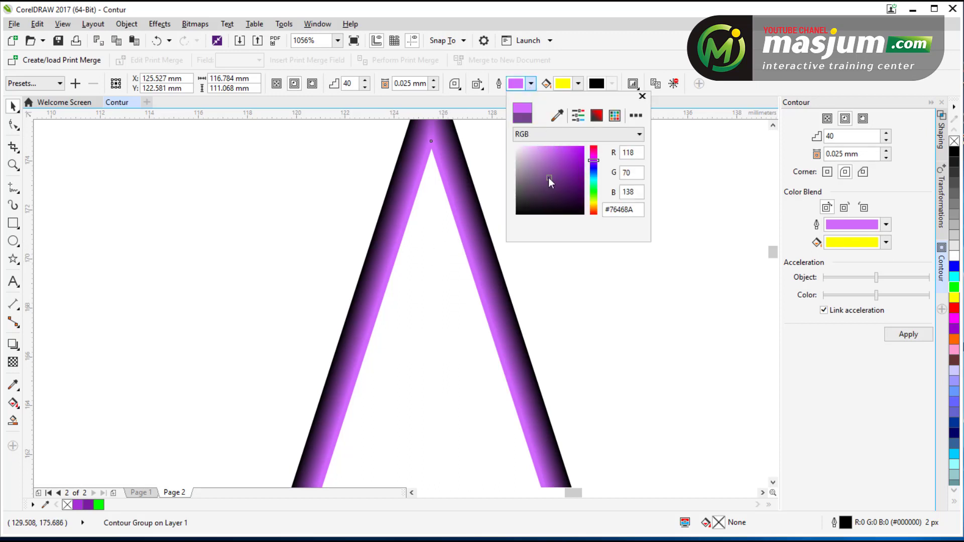
left_click(592, 193)
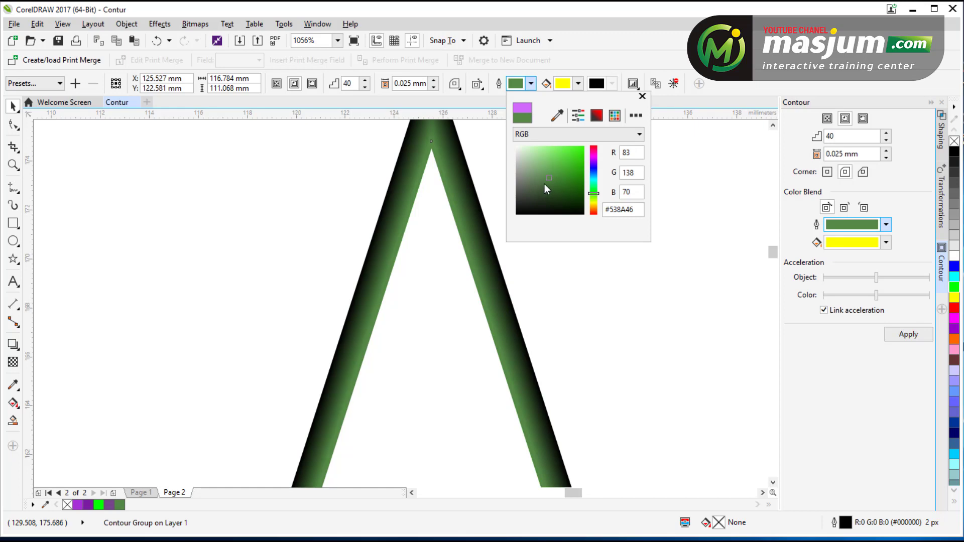
left_click(587, 315)
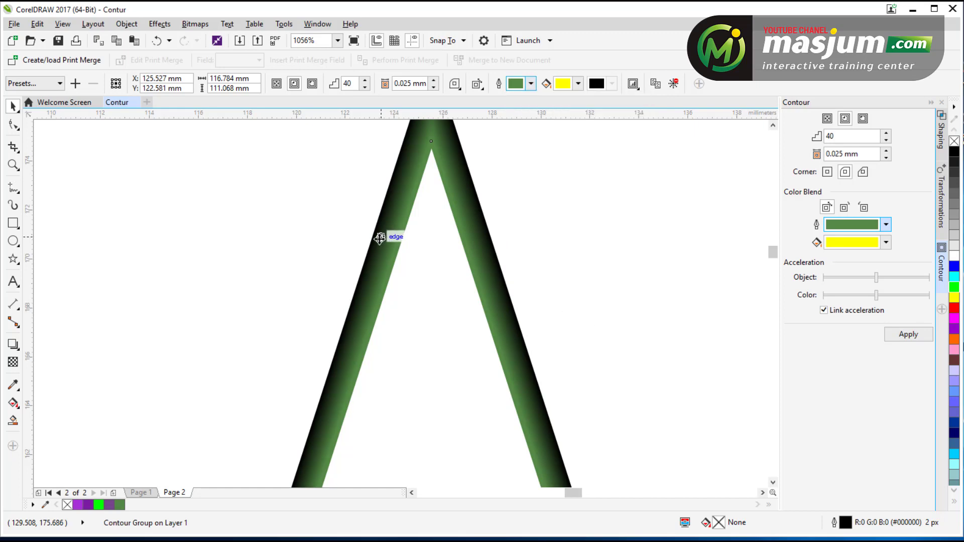
left_click(615, 266)
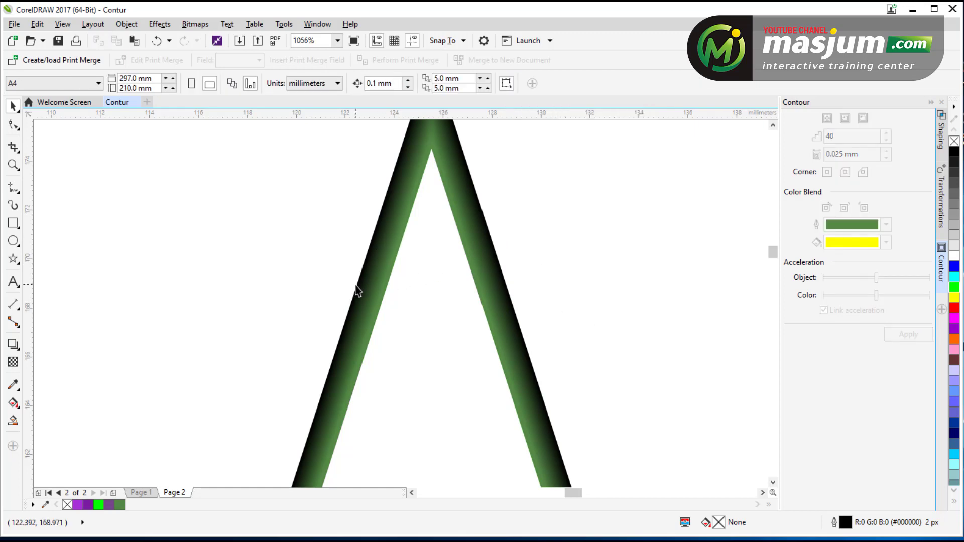
- Try orange, dark blue and light blue outlines on the star, settling on red #FF0000
left_click(370, 251)
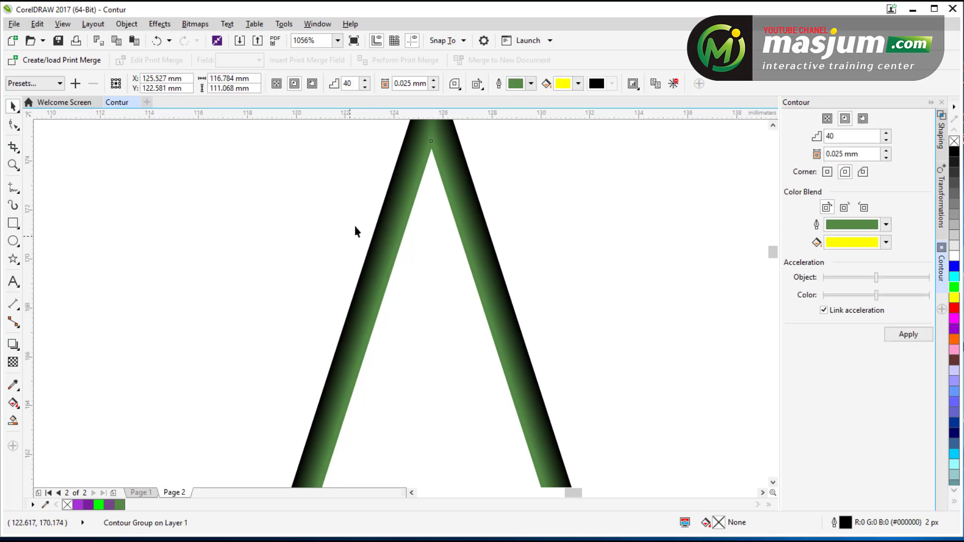
right_click(953, 341)
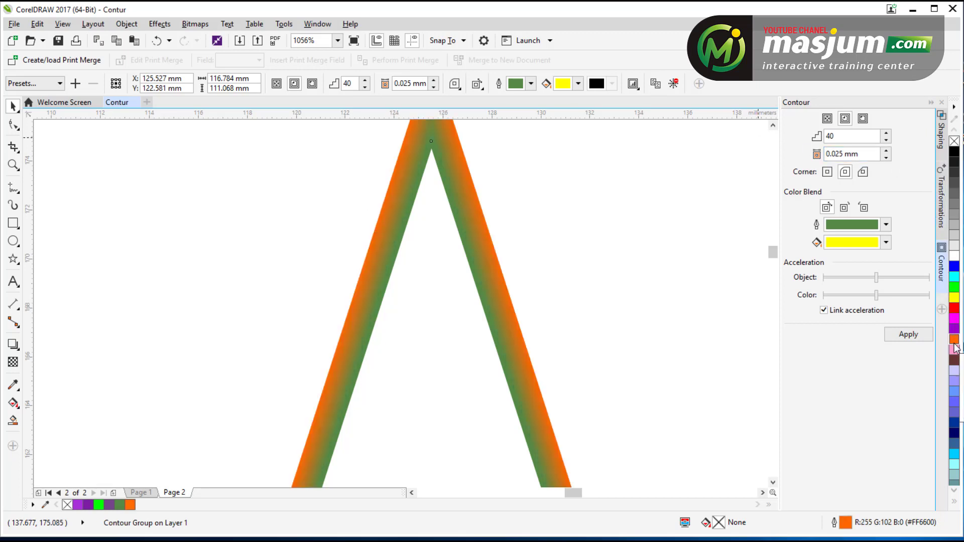
right_click(954, 427)
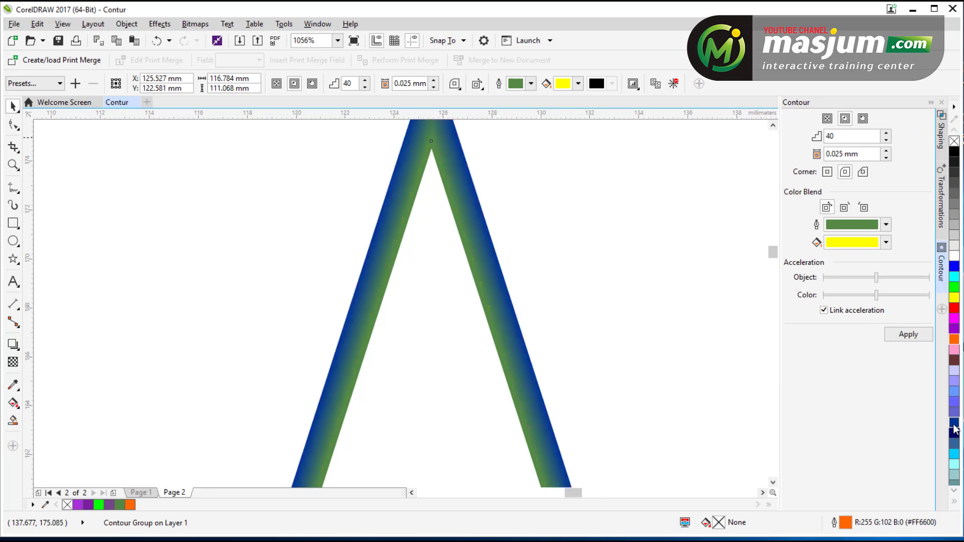
right_click(954, 455)
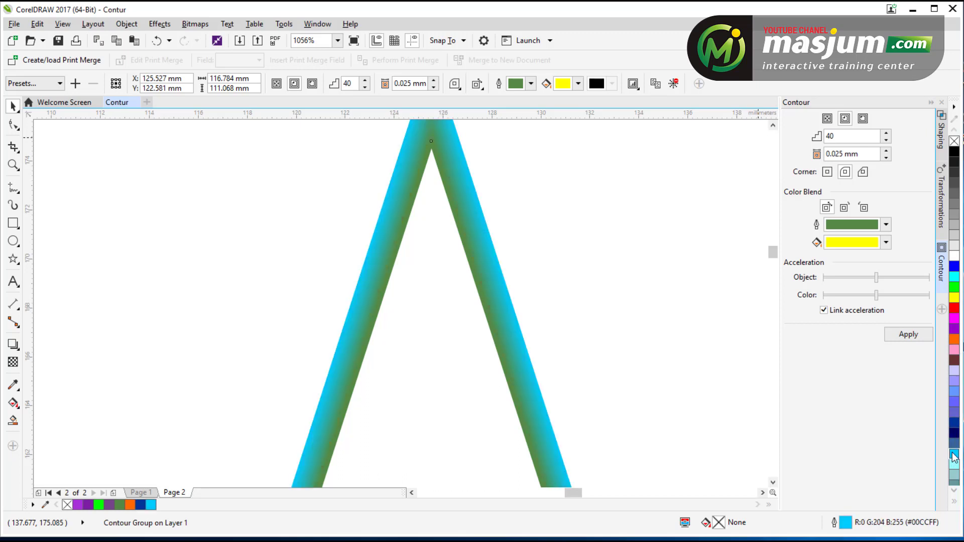
right_click(954, 308)
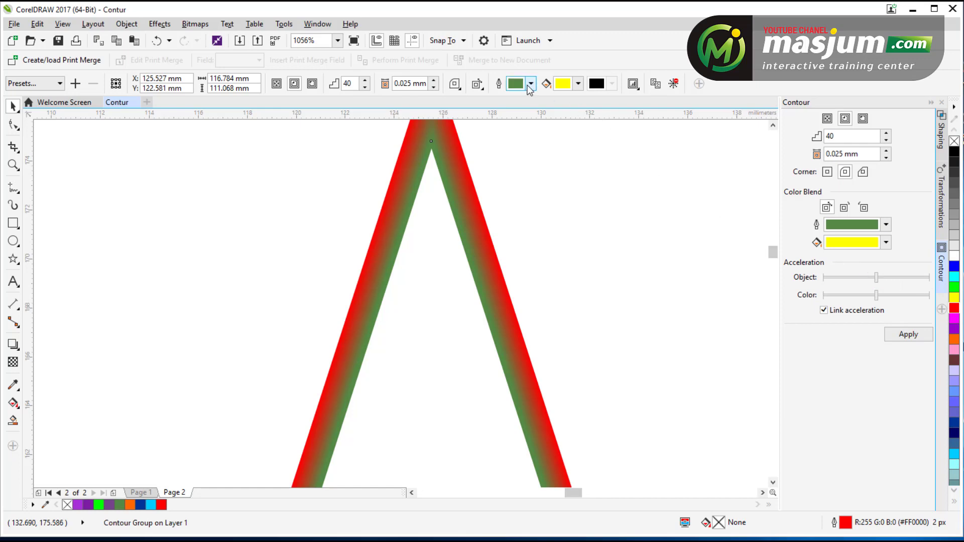
- Set the contour's end outline colour on the star to light grey
left_click(531, 86)
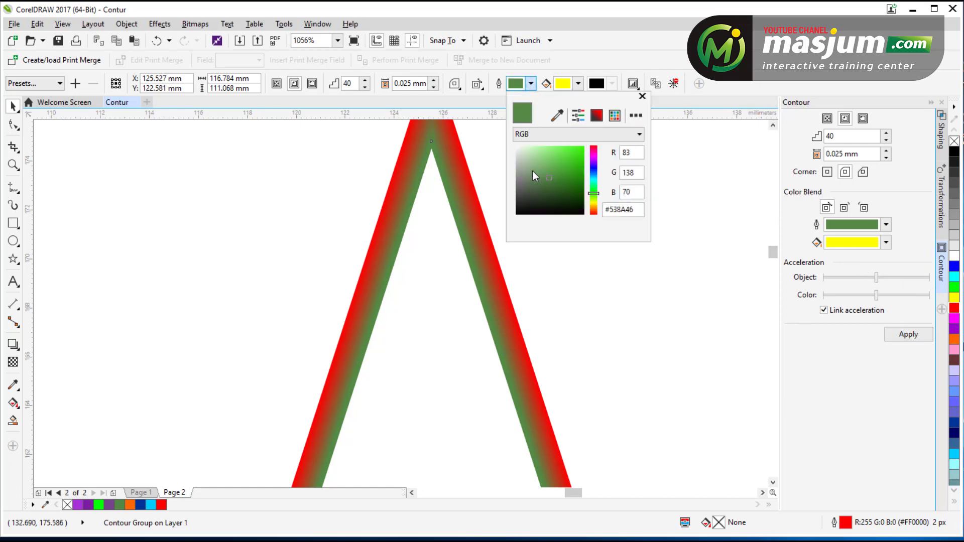
left_click(516, 166)
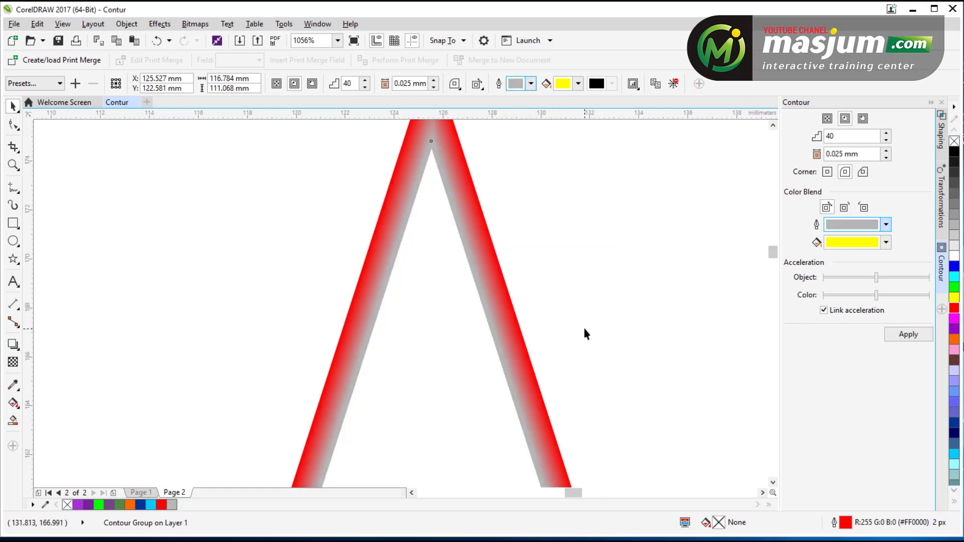
left_click(541, 258)
- Increase the star's contour to 80 steps while keeping the 0.025 mm offset
key("shift+F4")
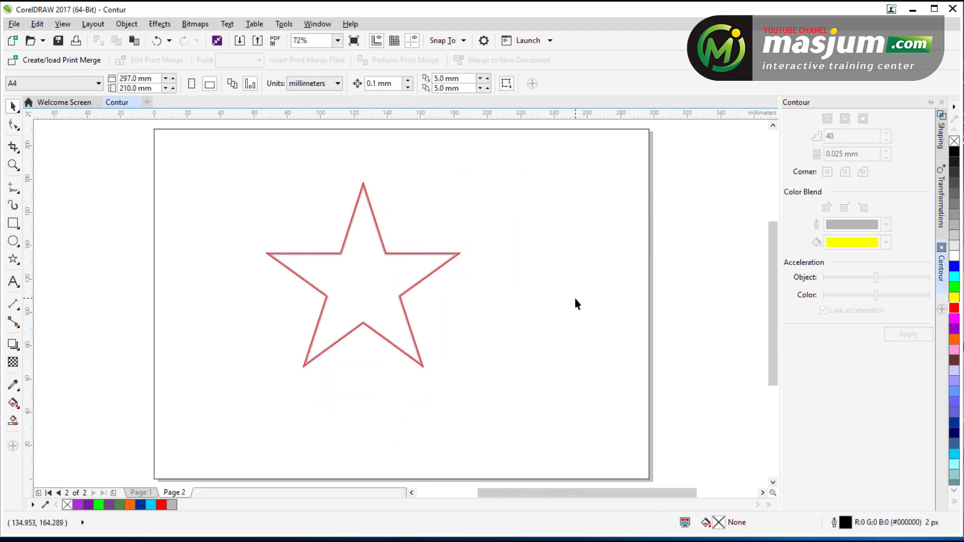
key("z")
left_click_drag(218, 198, 394, 321)
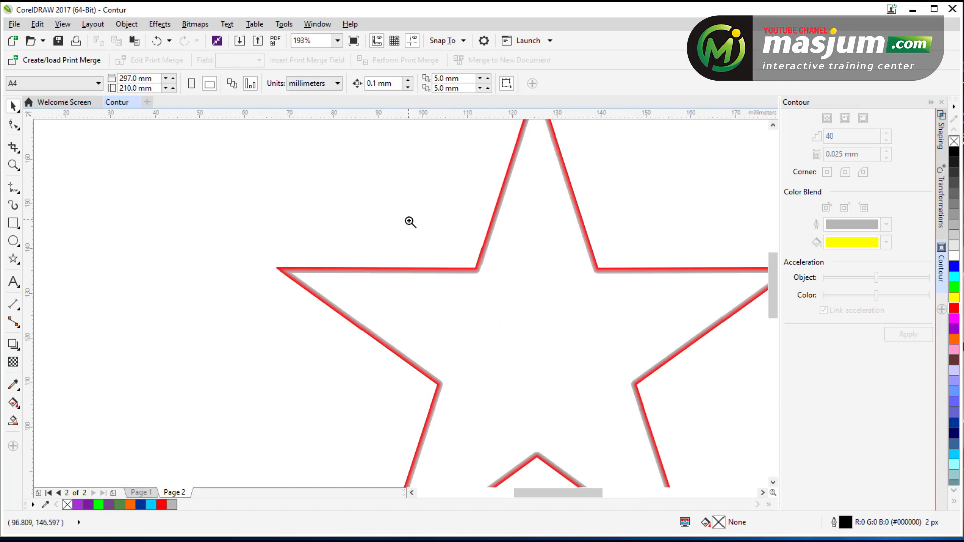
left_click_drag(410, 222, 549, 331)
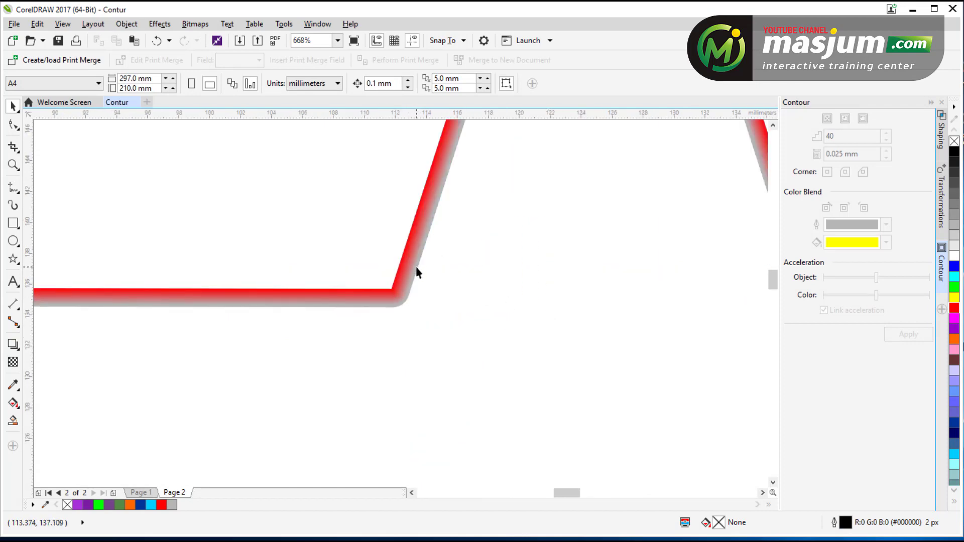
scroll(430, 289, "down", 3)
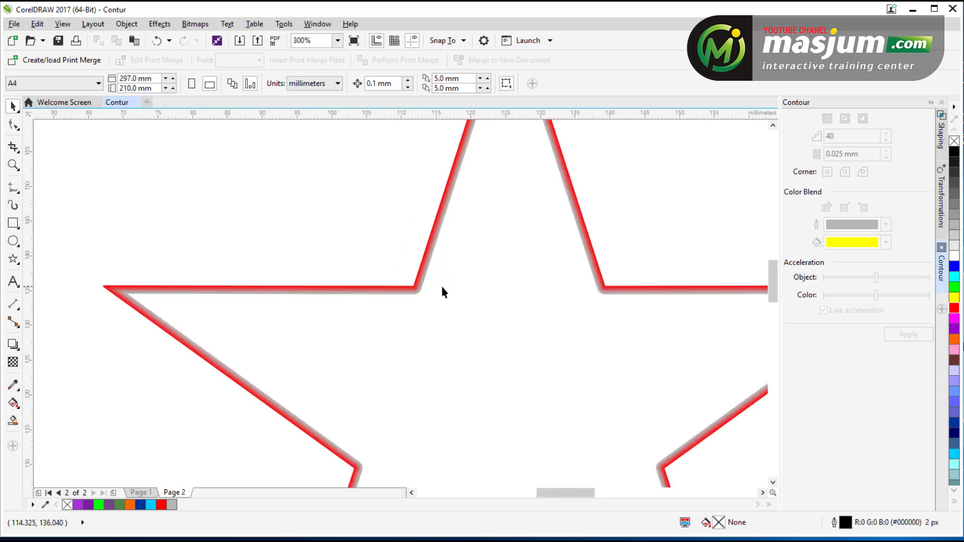
left_click(460, 312)
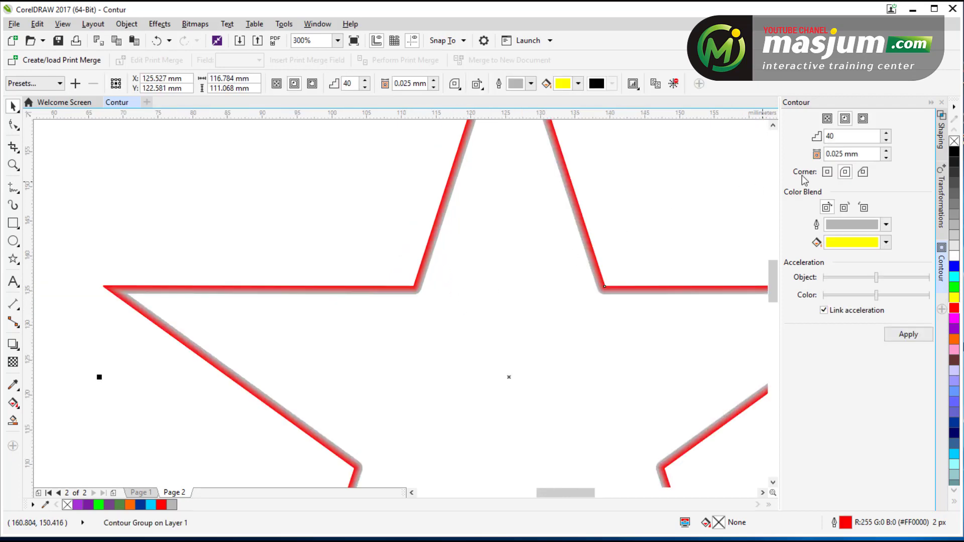
double_click(848, 136)
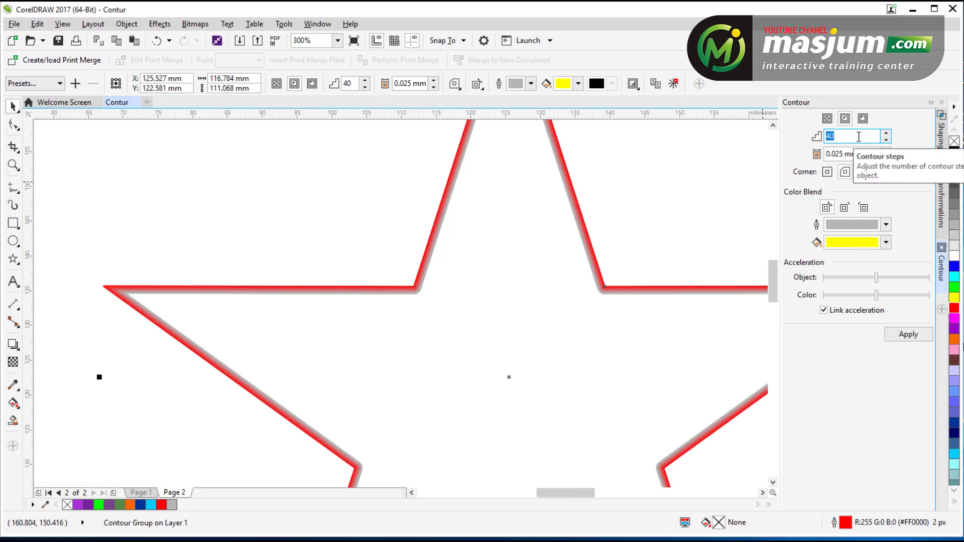
type("80")
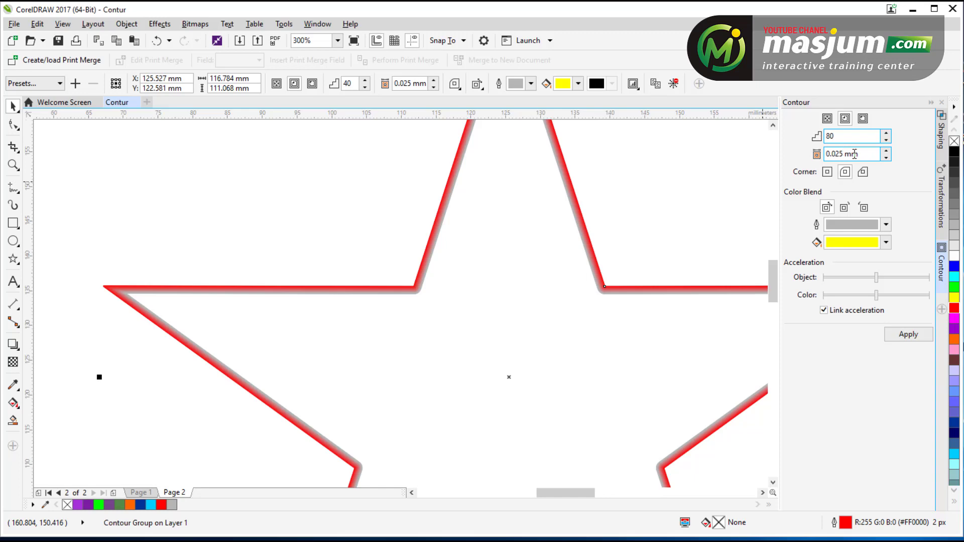
left_click(854, 153)
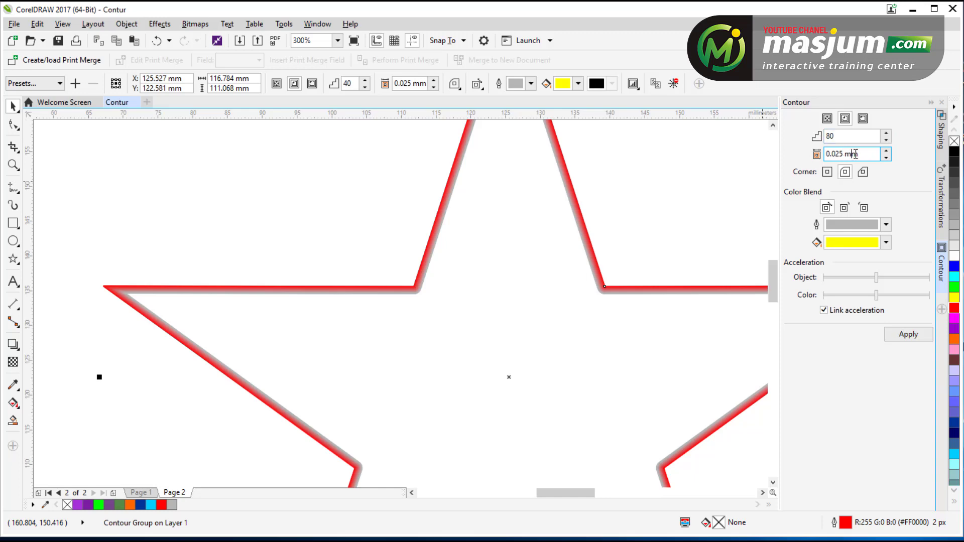
left_click(903, 336)
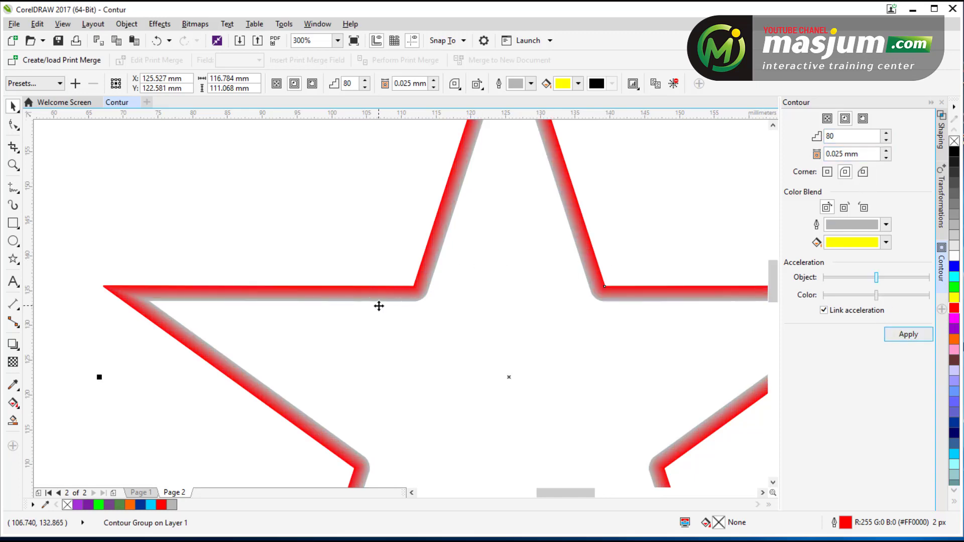
- Set the offset of the star's contour to 0.05 mm
key("F2")
left_click_drag(327, 237, 492, 340)
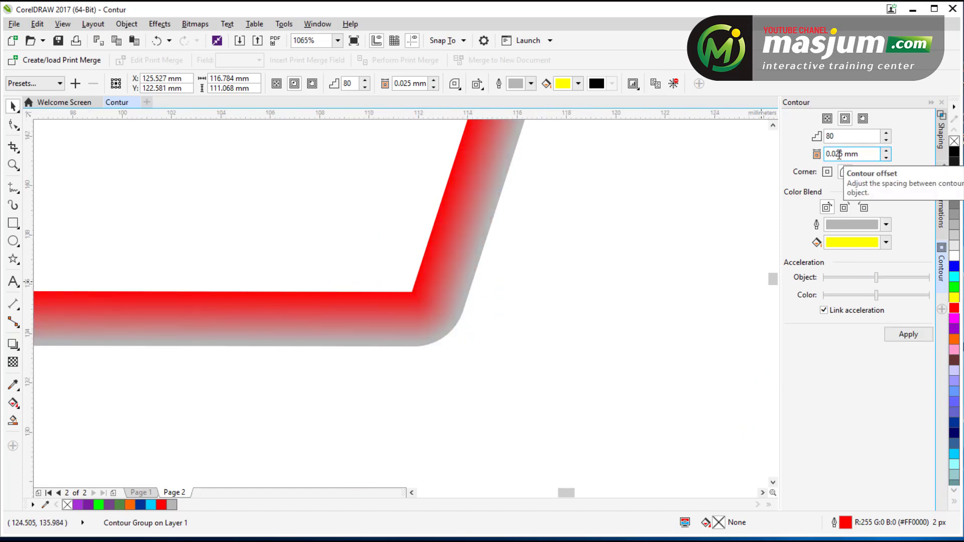
left_click_drag(839, 153, 843, 154)
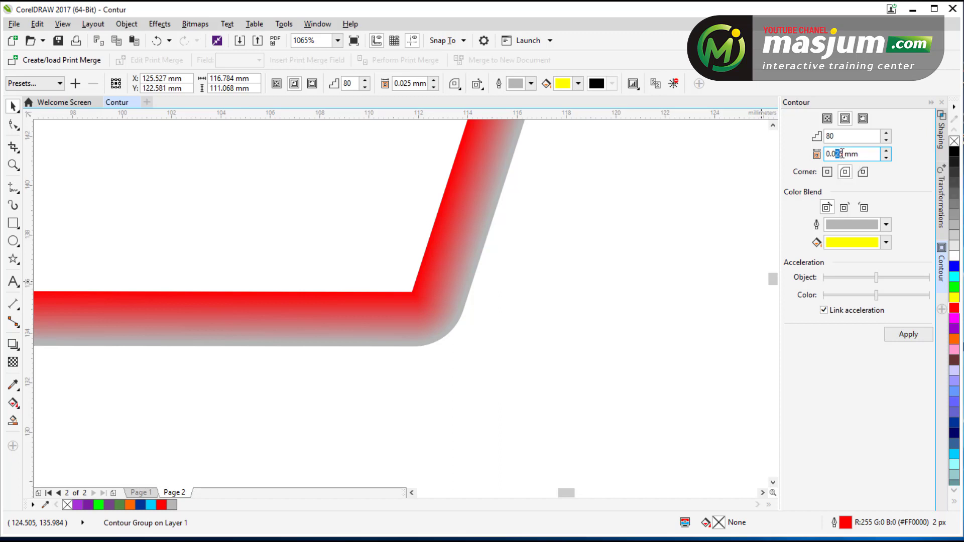
type("5")
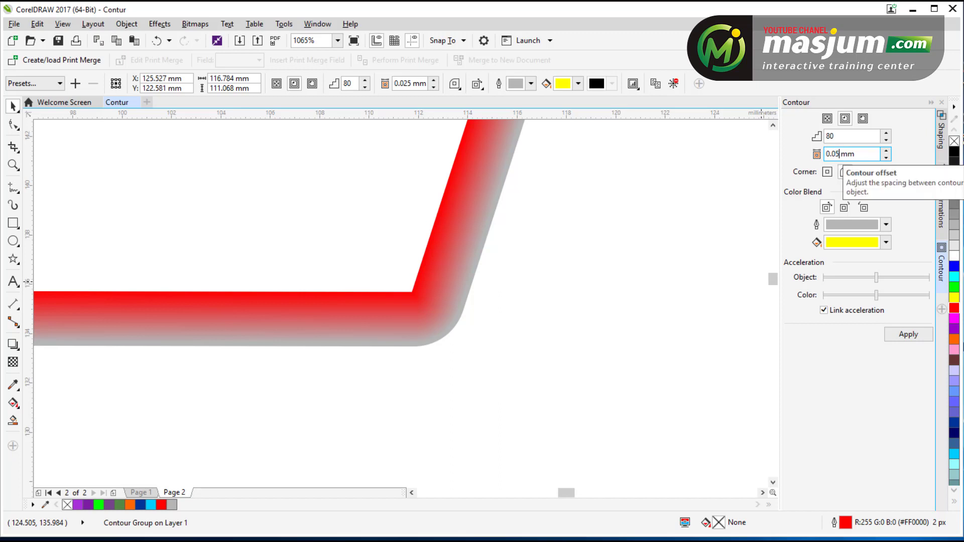
key("Return")
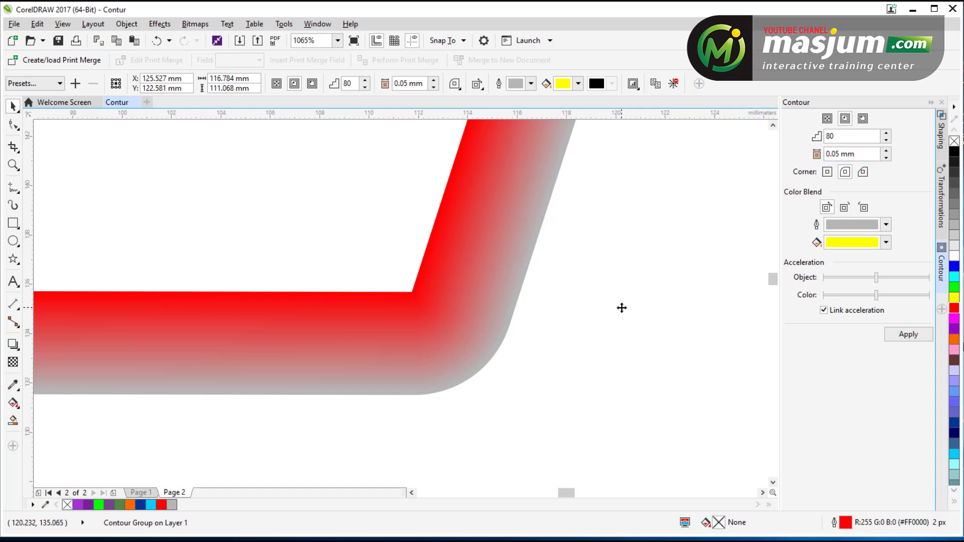
- Examine the blended contour around the whole star and in the full view of Page 2
key("shift+F4")
left_click(532, 291)
left_click_drag(211, 172, 397, 306)
scroll(467, 362, "up", 1)
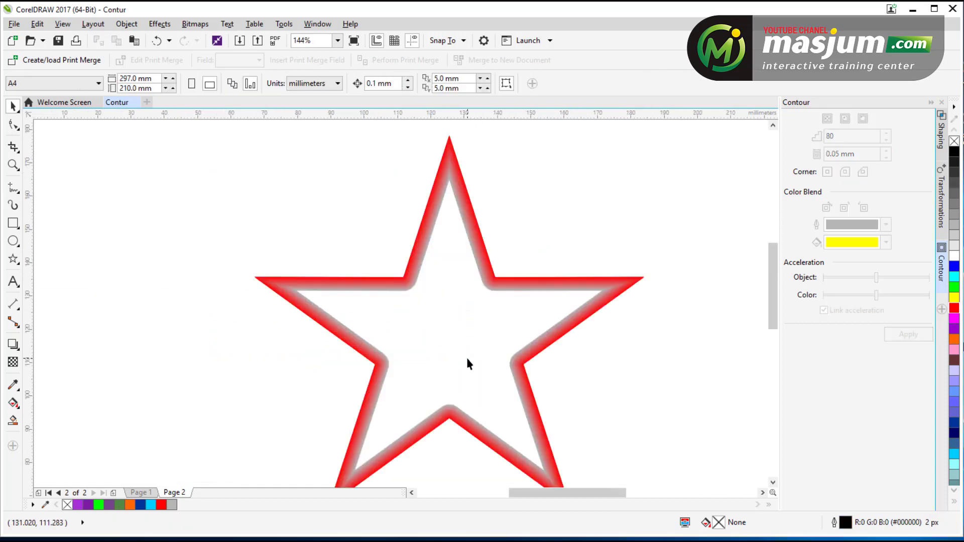
left_click(491, 301)
left_click(594, 213)
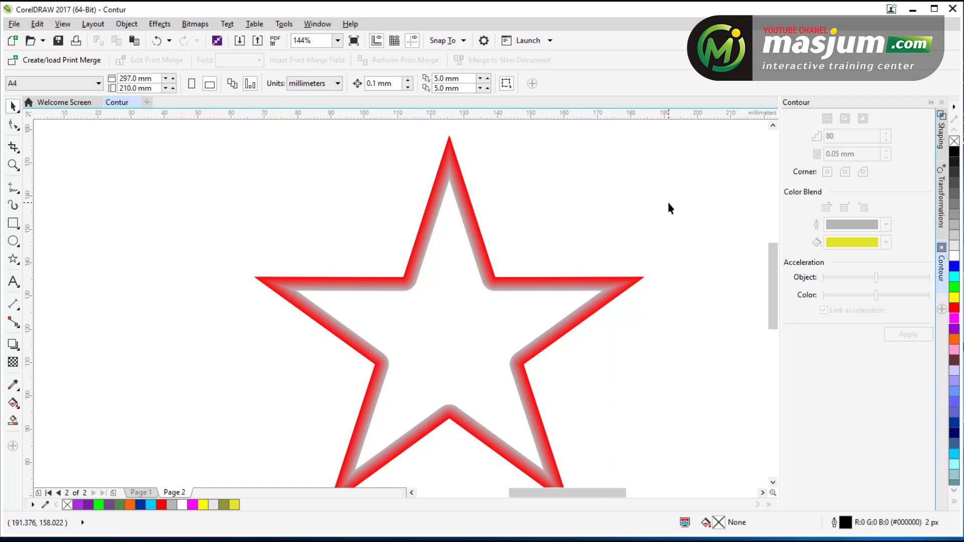
key("shift+F4")
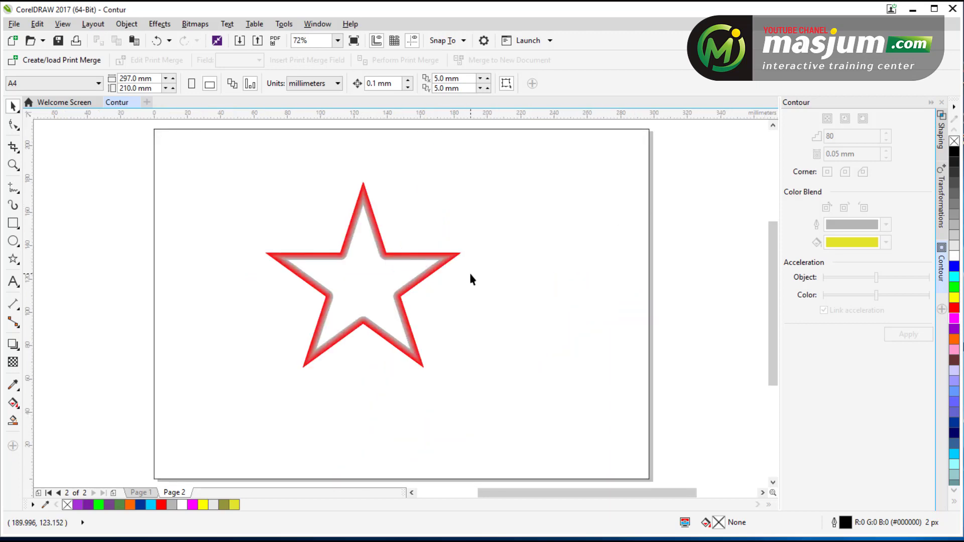